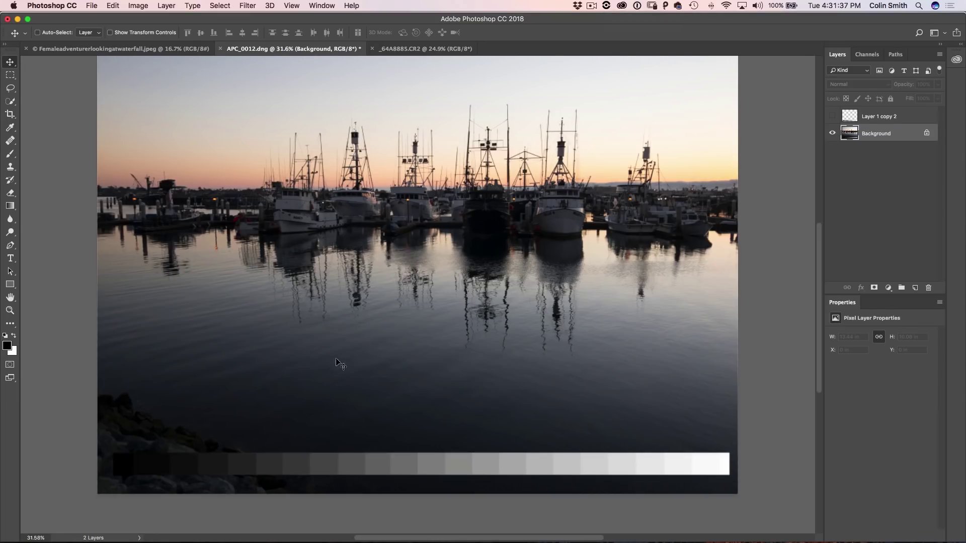
View Layer 1 copy 2 on its own, restore the Background layer, and hide Layer 1 copy 2 again.
{"action": "left_click", "coordinate": [832, 116]}
{"action": "left_click", "coordinate": [832, 133]}
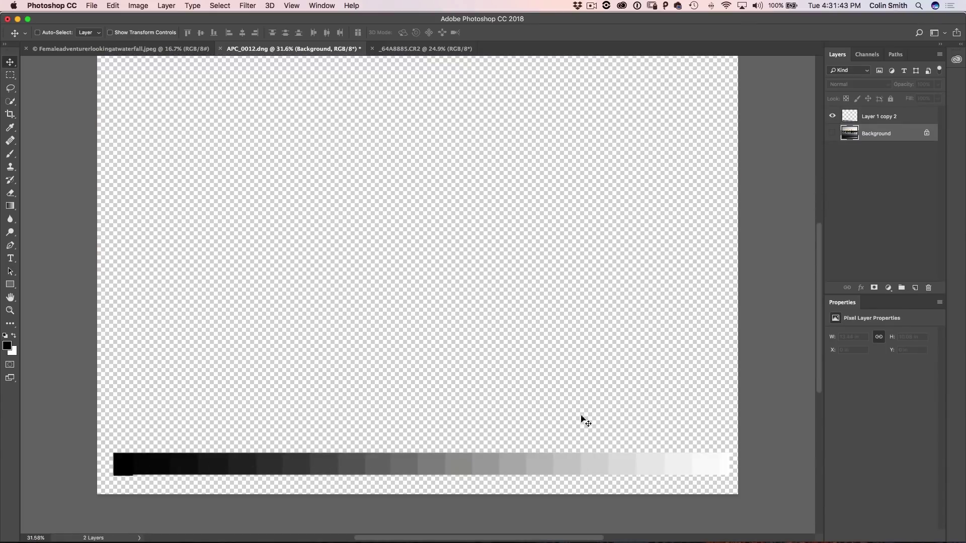
{"action": "left_click", "coordinate": [832, 133]}
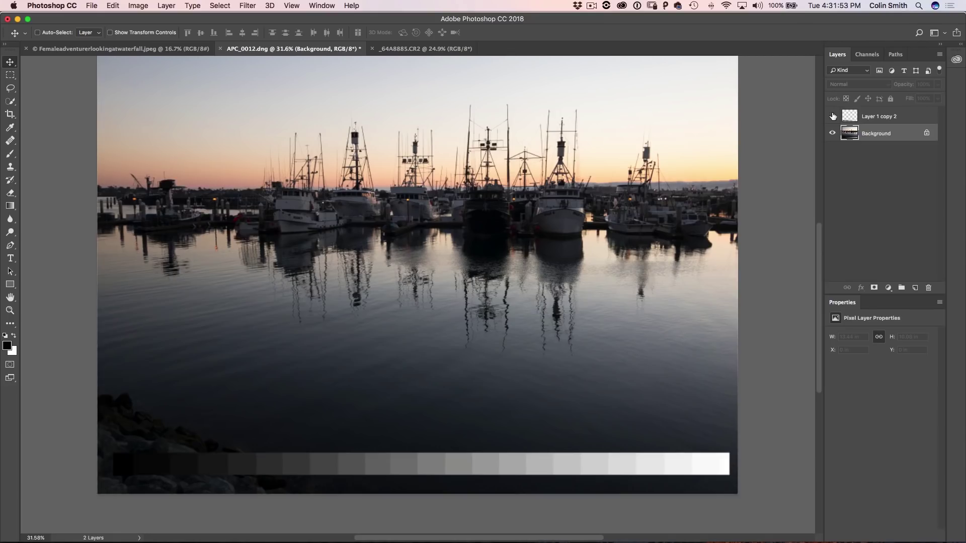
{"action": "left_click", "coordinate": [833, 116]}
{"action": "left_click", "coordinate": [889, 289]}
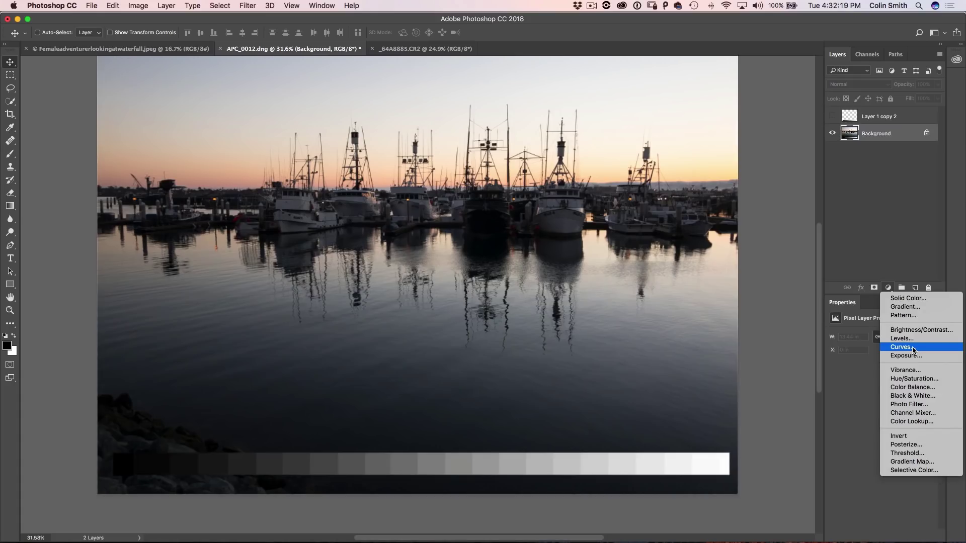
{"action": "left_click", "coordinate": [891, 226]}
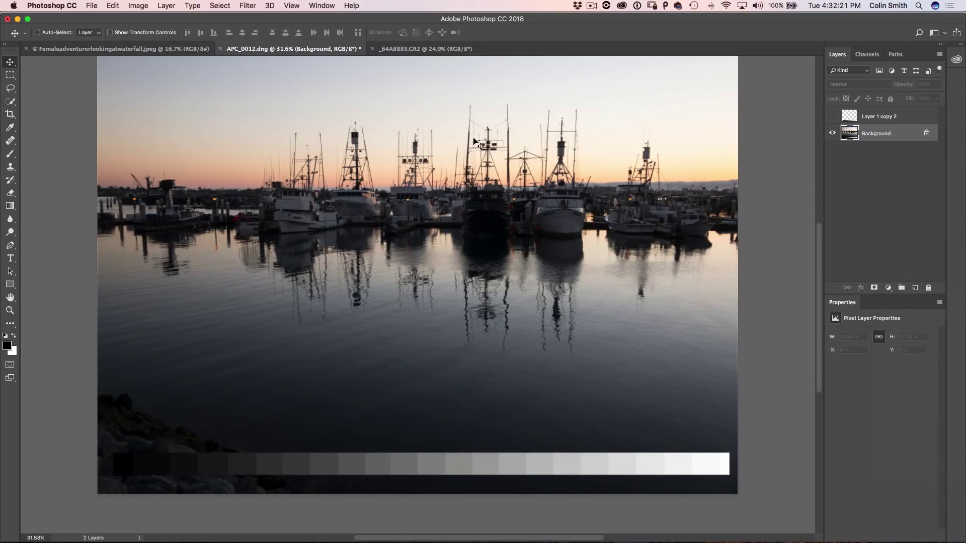
{"action": "left_click", "coordinate": [139, 6]}
{"action": "mouse_move", "coordinate": [149, 35]}
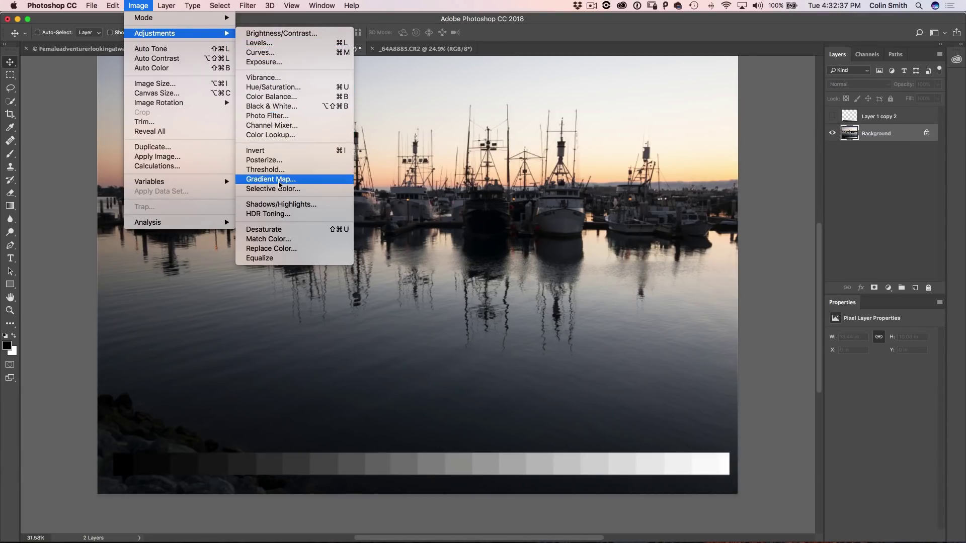
{"action": "left_click", "coordinate": [266, 53]}
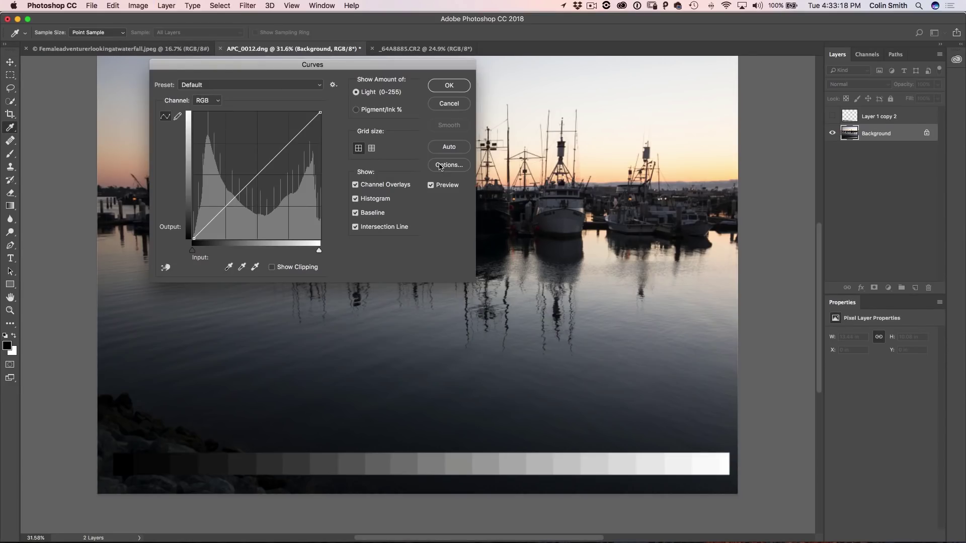
{"action": "left_click", "coordinate": [453, 88]}
{"action": "key", "text": "v"}
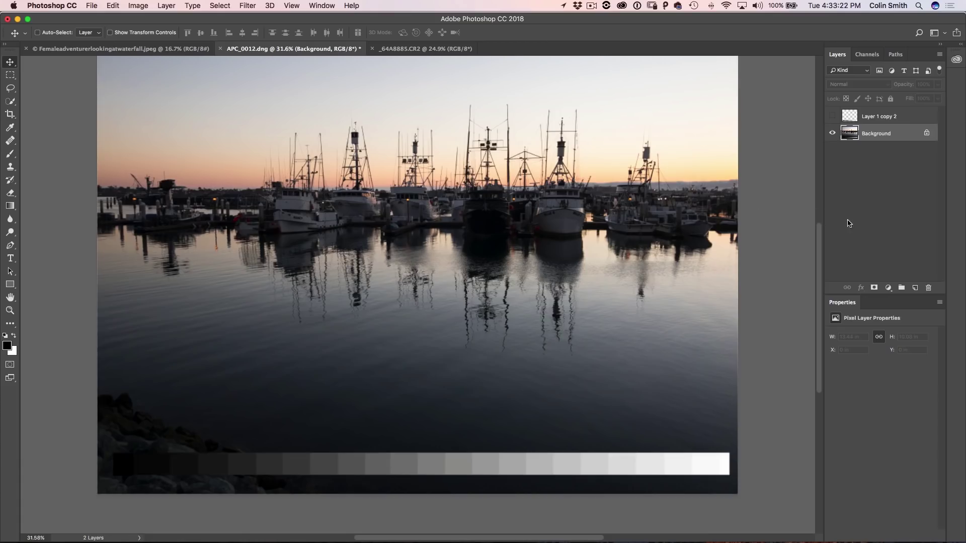
Add a Curves adjustment layer above the Background, and detach and enlarge its Properties panel for a bigger graph.
{"action": "left_click", "coordinate": [887, 288]}
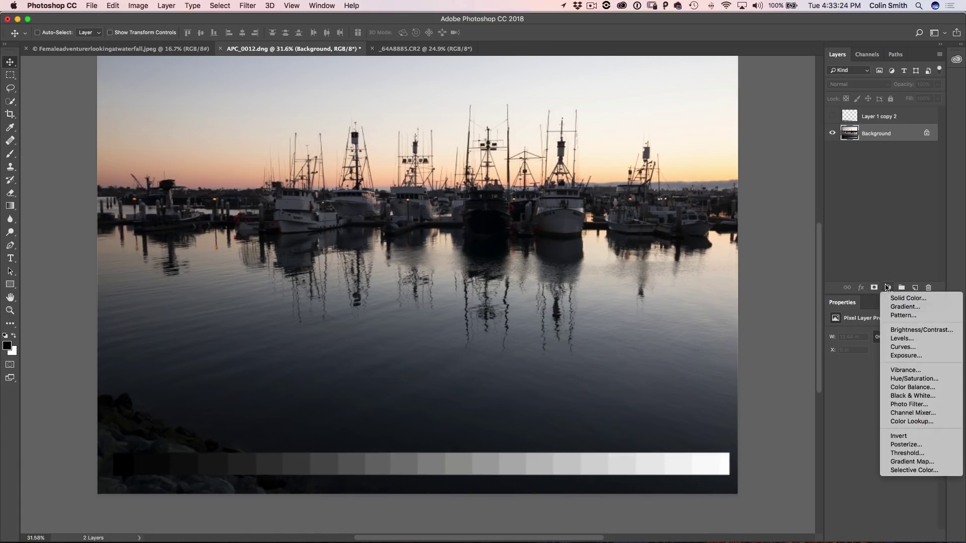
{"action": "left_click", "coordinate": [902, 347]}
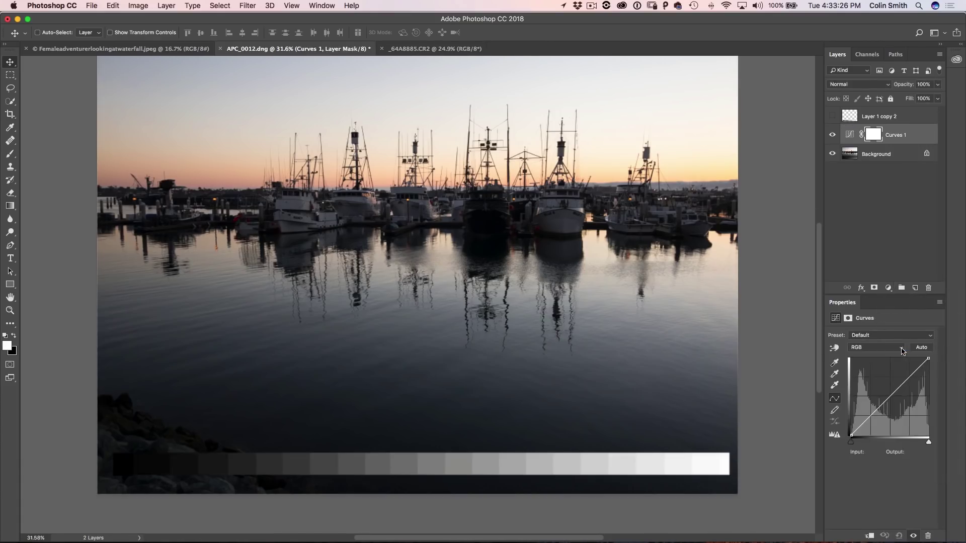
{"action": "left_click_drag", "start_coordinate": [841, 303], "coordinate": [627, 63]}
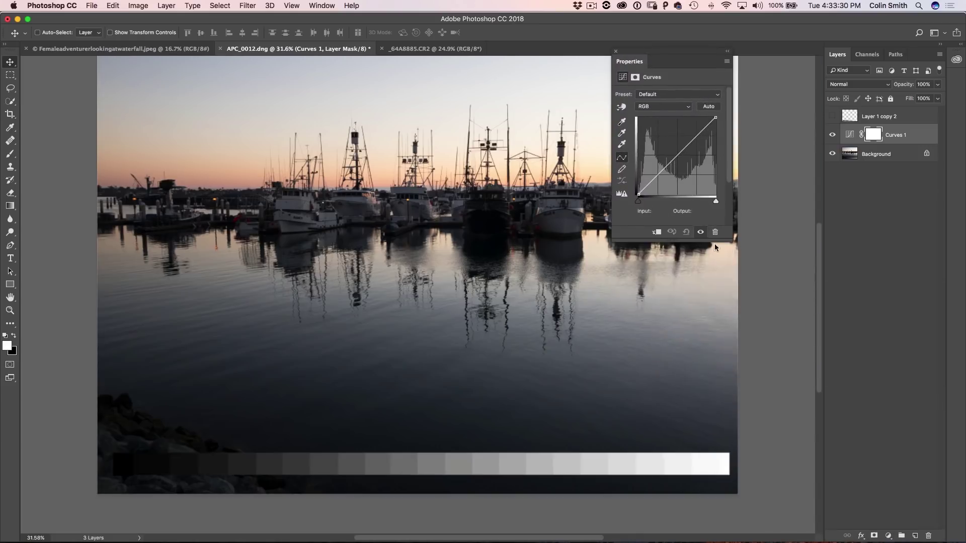
{"action": "left_click_drag", "start_coordinate": [729, 238], "coordinate": [808, 287]}
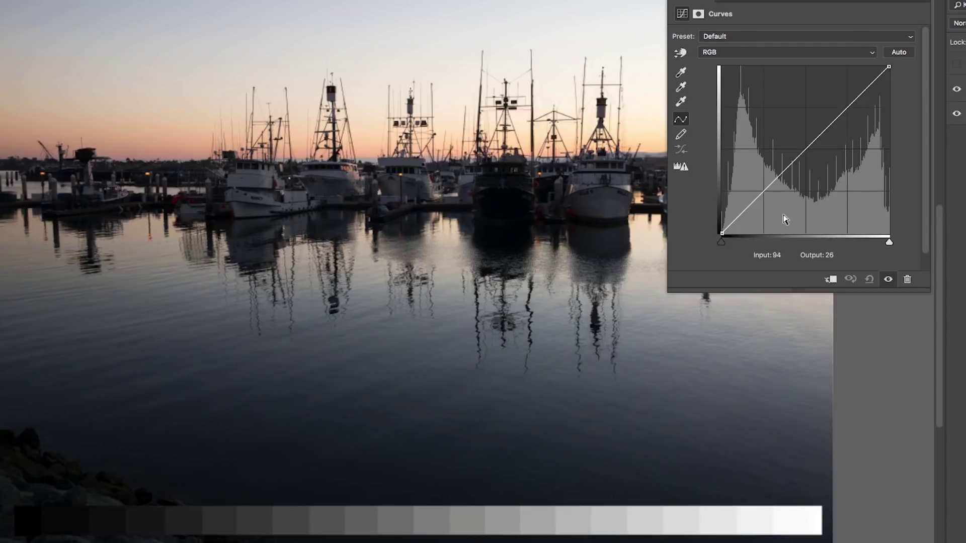
Add points on the RGB curve's diagonal at the midtones (input 129), the quarter-tone shadows and the highlights (input 194).
{"action": "left_click", "coordinate": [807, 149]}
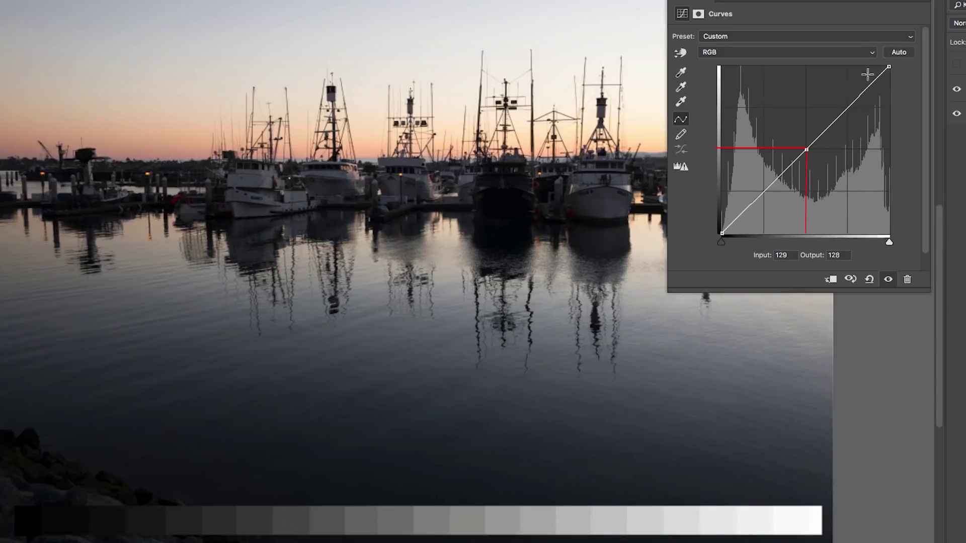
{"action": "left_click", "coordinate": [763, 192]}
{"action": "left_click", "coordinate": [848, 106]}
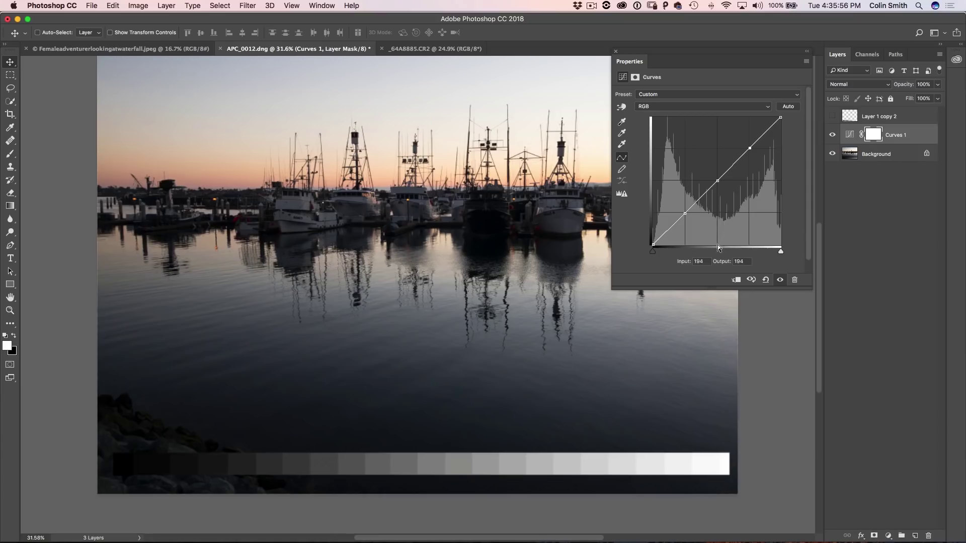
Pull the curve's midtone point down to output 73 and raise it to output 167.
{"action": "left_click", "coordinate": [718, 180]}
{"action": "left_click_drag", "start_coordinate": [717, 181], "coordinate": [718, 209]}
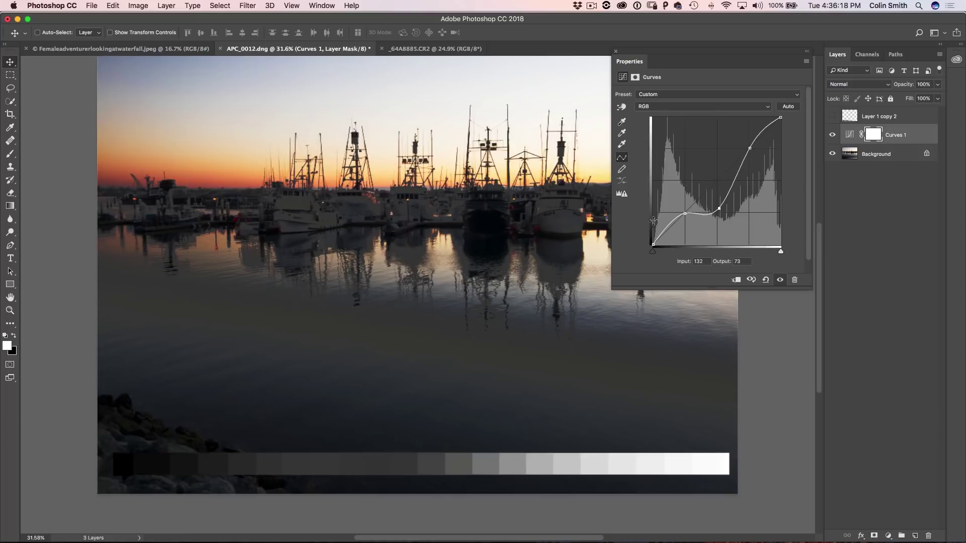
{"action": "left_click_drag", "start_coordinate": [720, 209], "coordinate": [717, 157]}
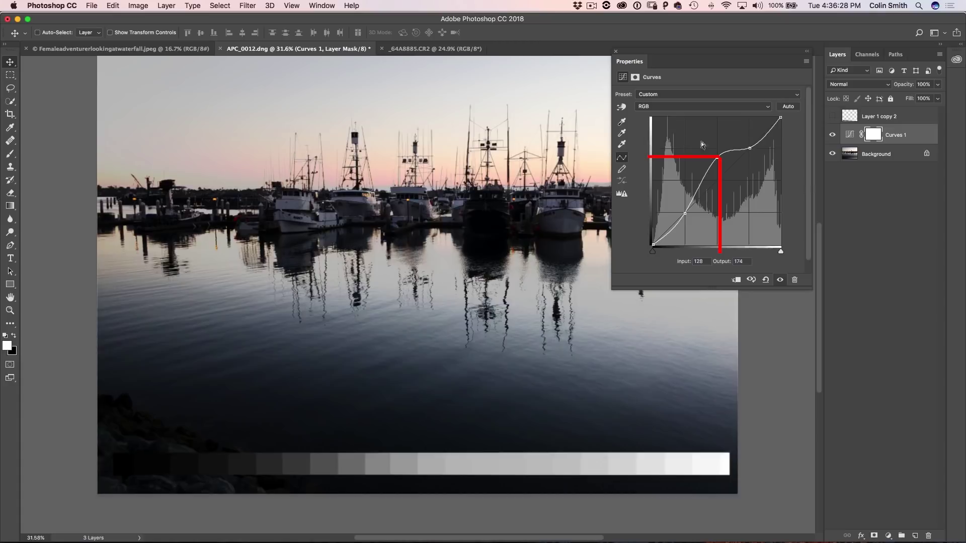
{"action": "mouse_move", "coordinate": [716, 159]}
{"action": "left_mouse_down"}
{"action": "mouse_move", "coordinate": [718, 183]}
{"action": "mouse_move", "coordinate": [716, 161]}
{"action": "left_mouse_up"}
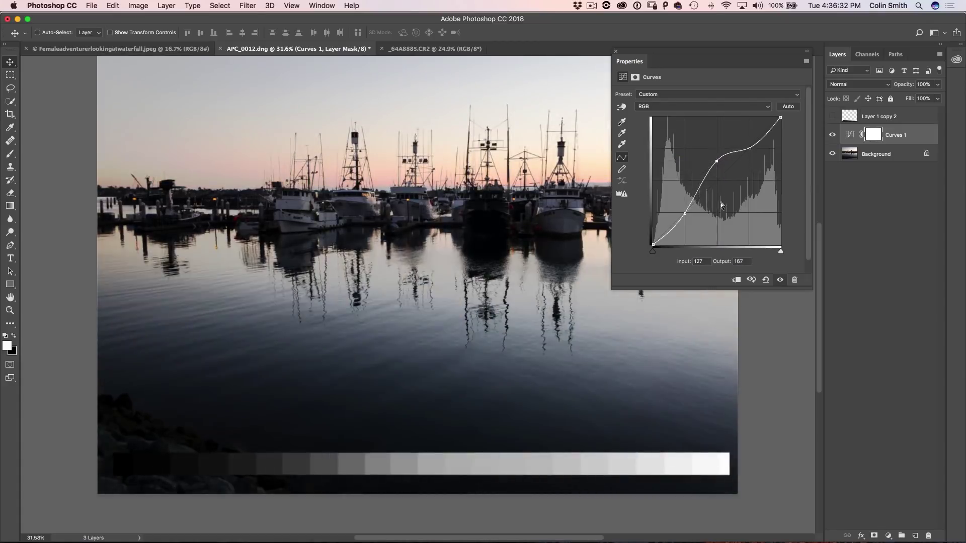
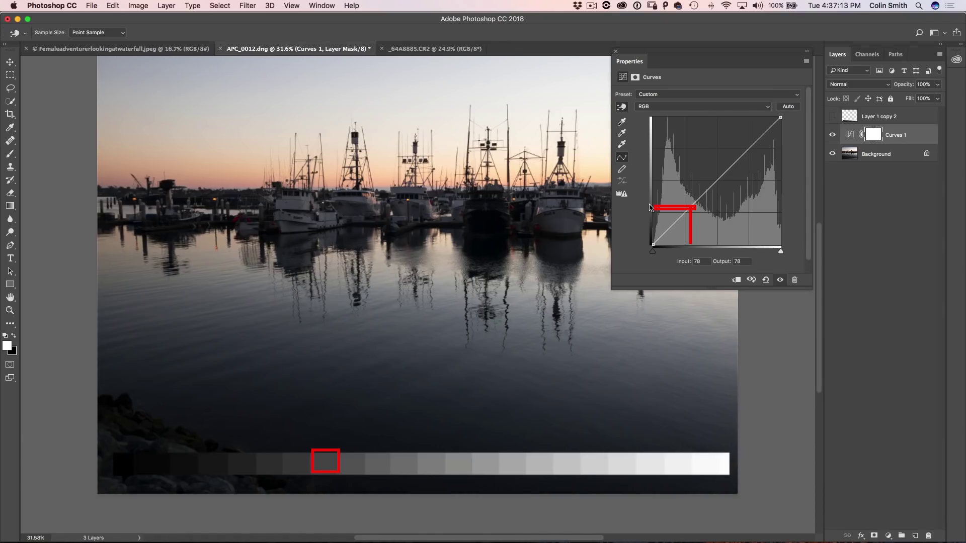
Add locking points on both sides of the curve's dark-grey point at input 78, including inputs 92 and 108.
{"action": "left_click", "coordinate": [685, 213]}
{"action": "left_click", "coordinate": [677, 219]}
{"action": "left_click", "coordinate": [699, 198]}
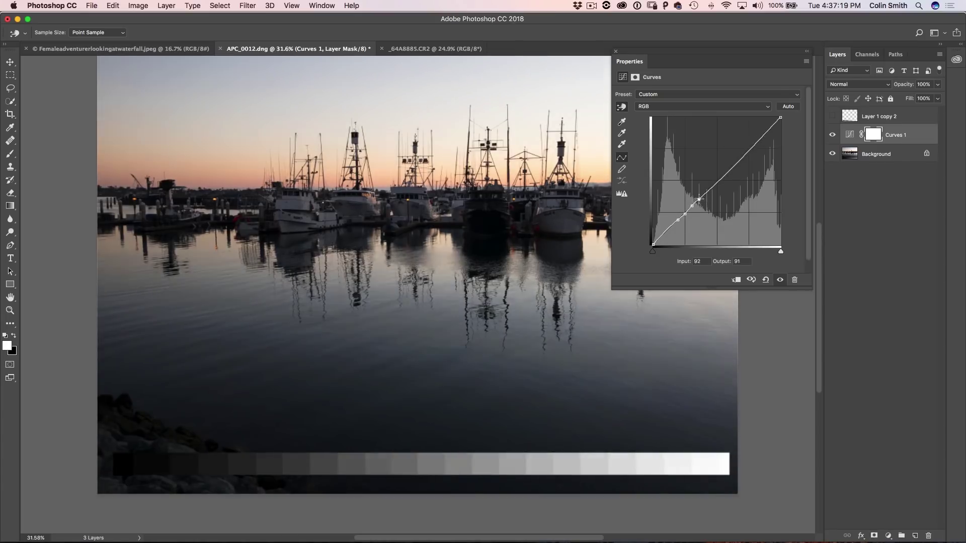
{"action": "left_click", "coordinate": [708, 193]}
{"action": "left_click_drag", "start_coordinate": [708, 193], "coordinate": [707, 192]}
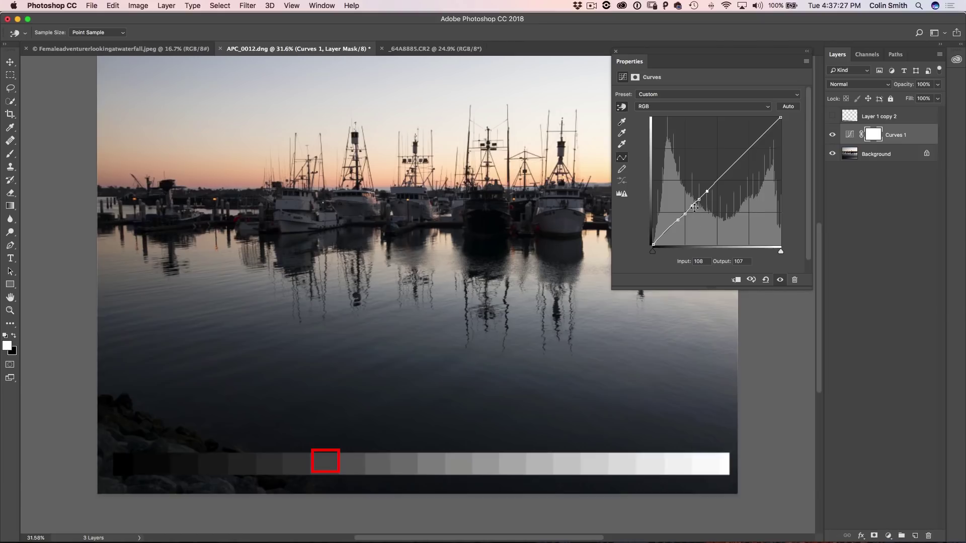
Add a curve point at input 134, move the dark-grey point down and up to output 139, and reset the curve.
{"action": "left_click_drag", "start_coordinate": [694, 207], "coordinate": [720, 178]}
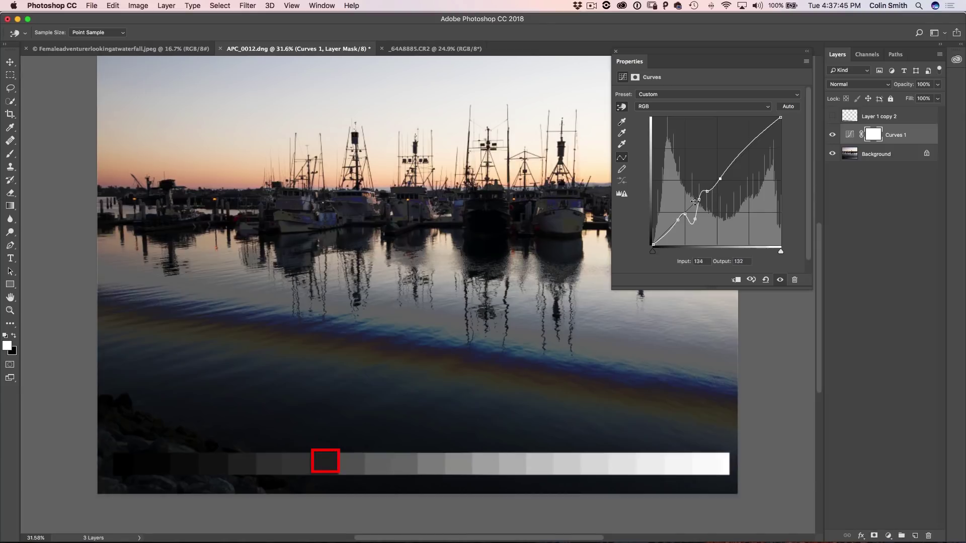
{"action": "left_click_drag", "start_coordinate": [694, 221], "coordinate": [688, 182]}
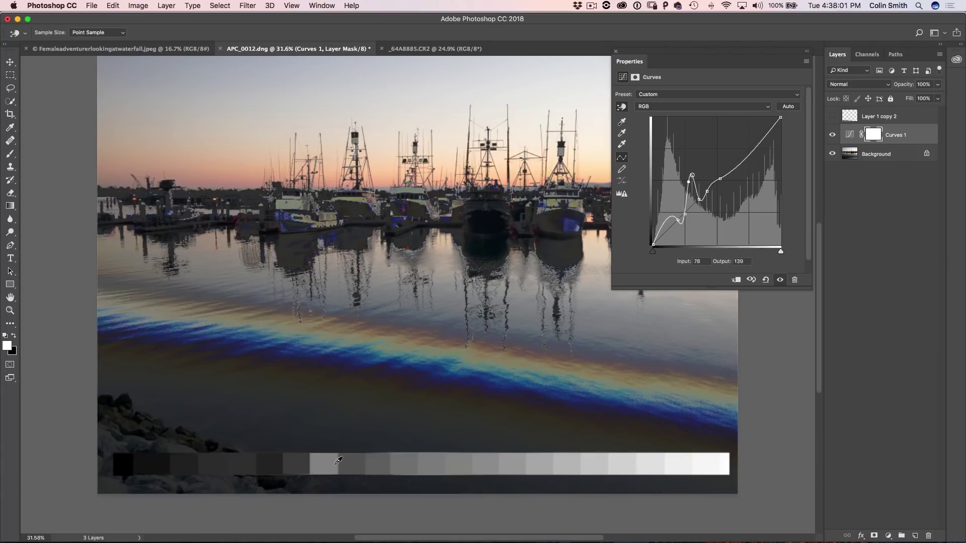
{"action": "left_click", "coordinate": [765, 280]}
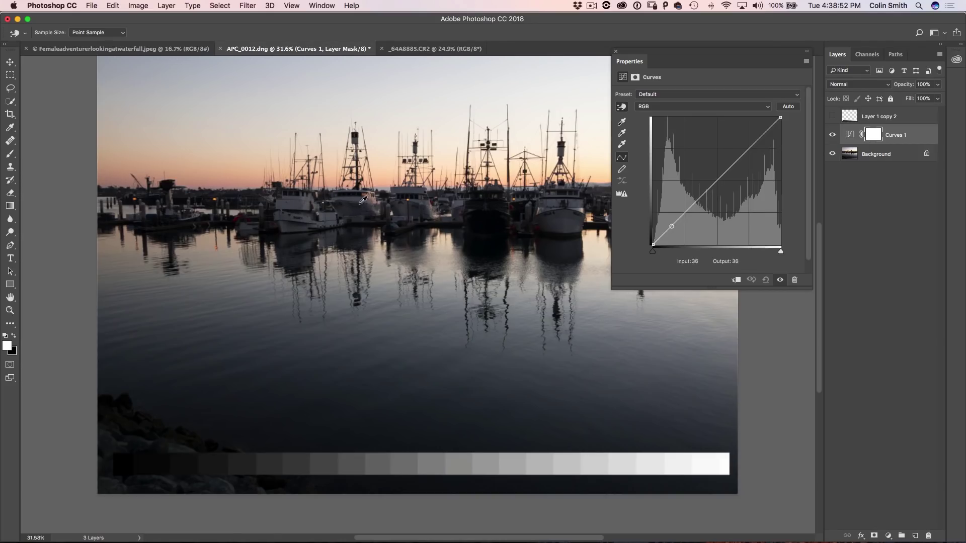
Raise the boats' shadows on the RGB curve to output 103 at input 61, lower the midtones slightly, and compare before and after.
{"action": "left_click", "coordinate": [301, 199]}
{"action": "left_click_drag", "start_coordinate": [687, 212], "coordinate": [684, 193]}
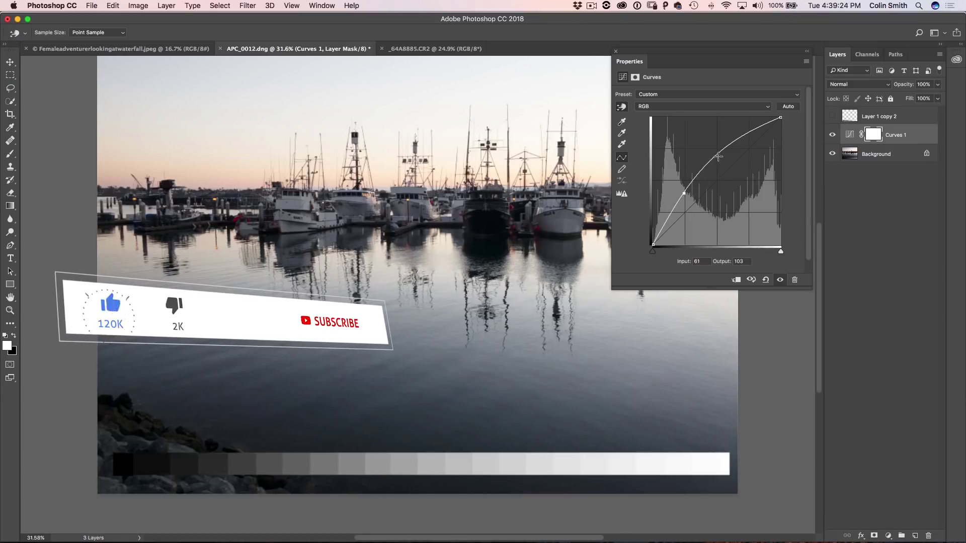
{"action": "left_click_drag", "start_coordinate": [718, 154], "coordinate": [720, 167]}
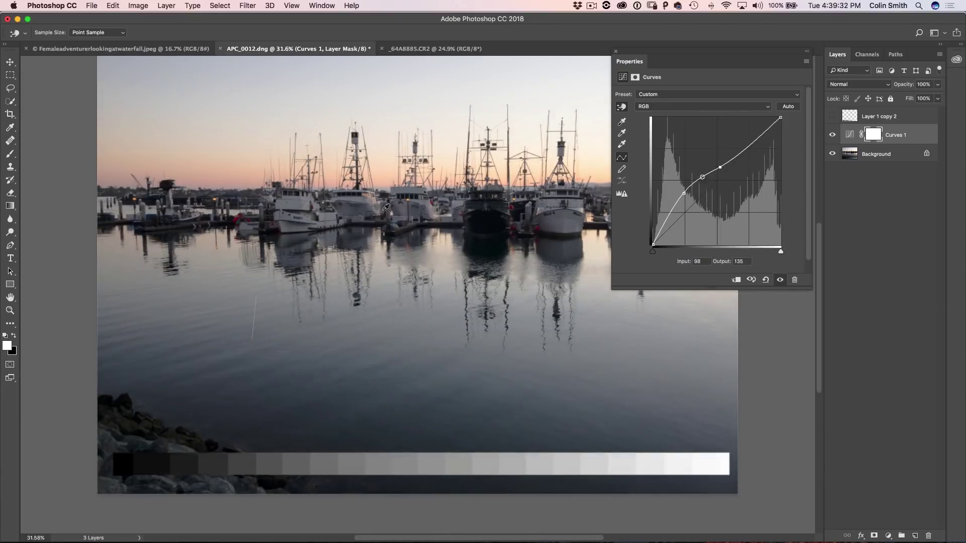
{"action": "left_click", "coordinate": [779, 281]}
{"action": "left_click", "coordinate": [779, 281]}
{"action": "left_click", "coordinate": [779, 280]}
{"action": "left_click", "coordinate": [779, 280]}
{"action": "left_click", "coordinate": [779, 281]}
Add a highlight point to the RGB curve at input 204, output 181, and compare the image before and after.
{"action": "mouse_move", "coordinate": [653, 245]}
{"action": "left_mouse_down"}
{"action": "mouse_move", "coordinate": [646, 225]}
{"action": "mouse_move", "coordinate": [646, 242]}
{"action": "mouse_move", "coordinate": [665, 245]}
{"action": "mouse_move", "coordinate": [653, 244]}
{"action": "left_mouse_up"}
{"action": "left_click", "coordinate": [749, 148]}
{"action": "left_click_drag", "start_coordinate": [749, 147], "coordinate": [755, 153]}
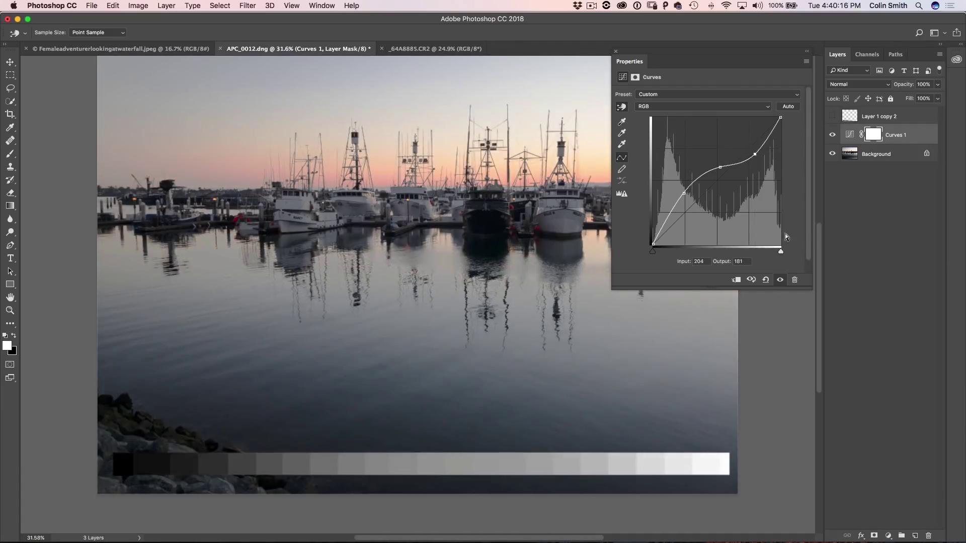
{"action": "left_click", "coordinate": [780, 281]}
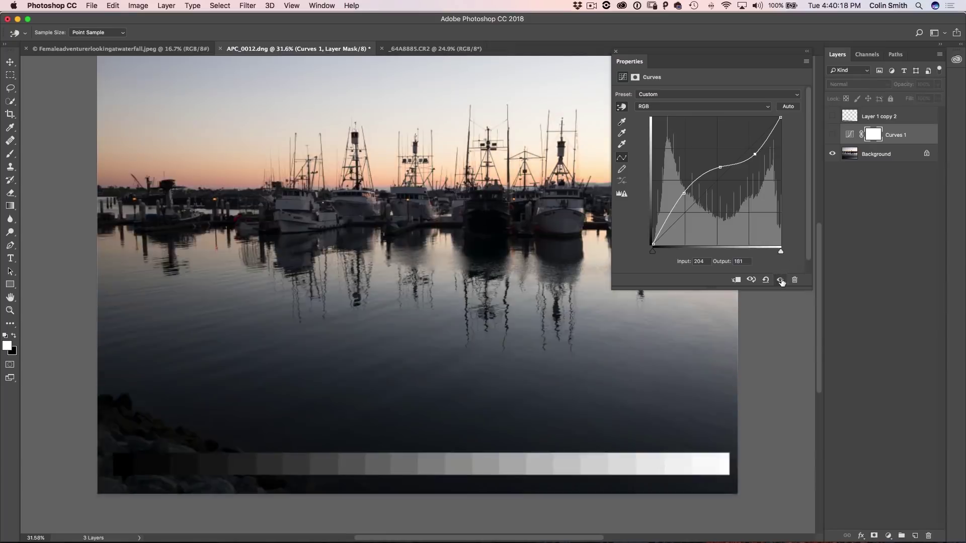
{"action": "left_click", "coordinate": [780, 281]}
{"action": "left_click", "coordinate": [781, 281]}
{"action": "left_click", "coordinate": [781, 280]}
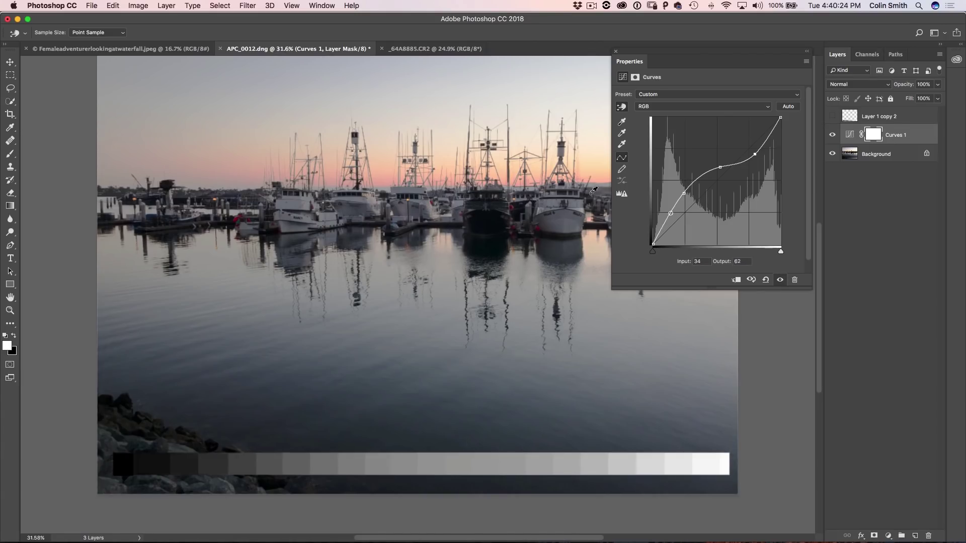
Reduce the Curves 1 layer's opacity to 65%.
{"action": "left_click_drag", "start_coordinate": [905, 85], "coordinate": [814, 119]}
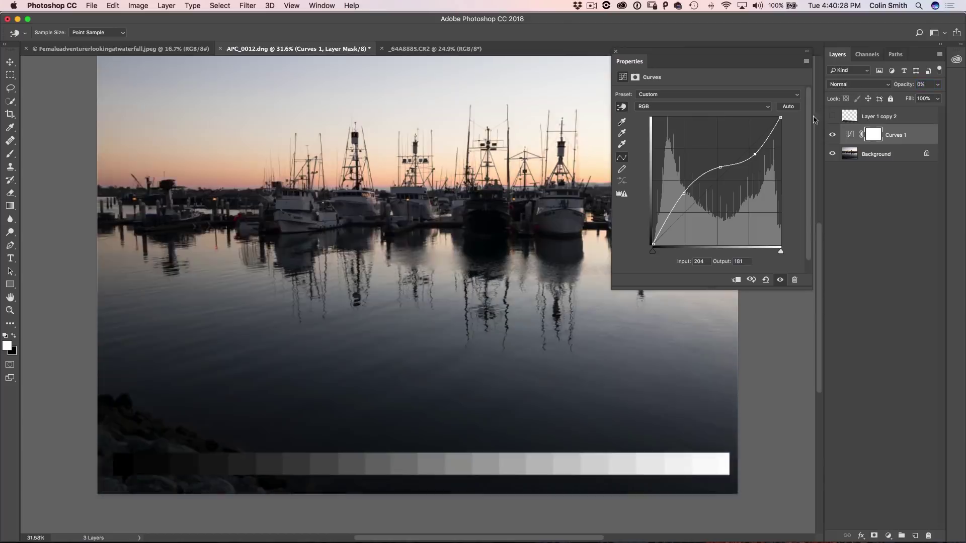
{"action": "left_click_drag", "start_coordinate": [898, 86], "coordinate": [919, 87]}
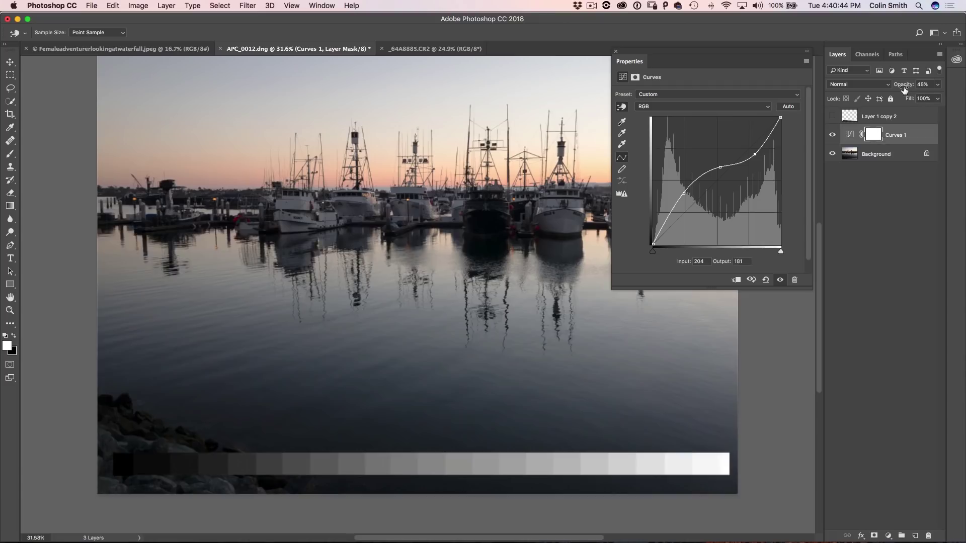
{"action": "left_click_drag", "start_coordinate": [904, 88], "coordinate": [912, 86]}
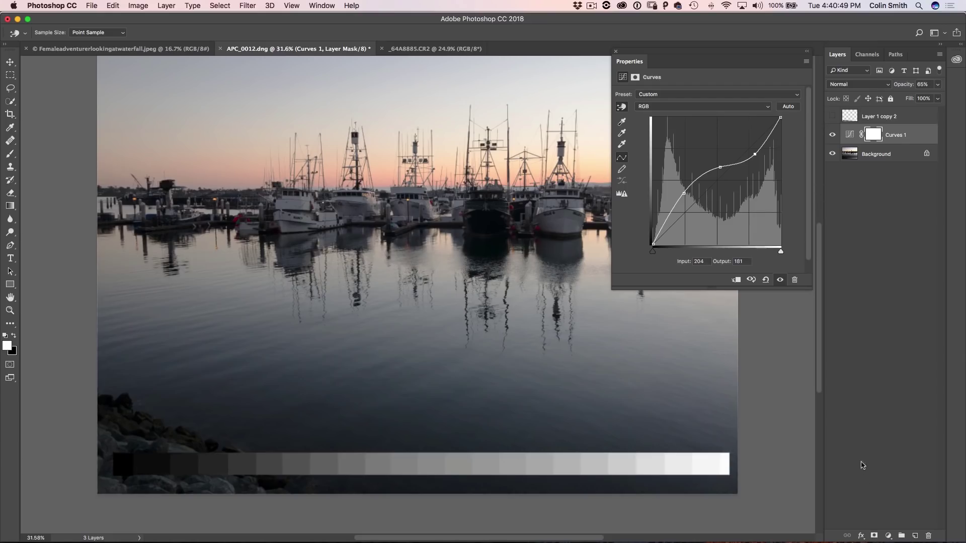
Add a second Curves adjustment layer with a gentle S-curve, mapping input 66 to 58 and input 184 to 192.
{"action": "left_click", "coordinate": [888, 536]}
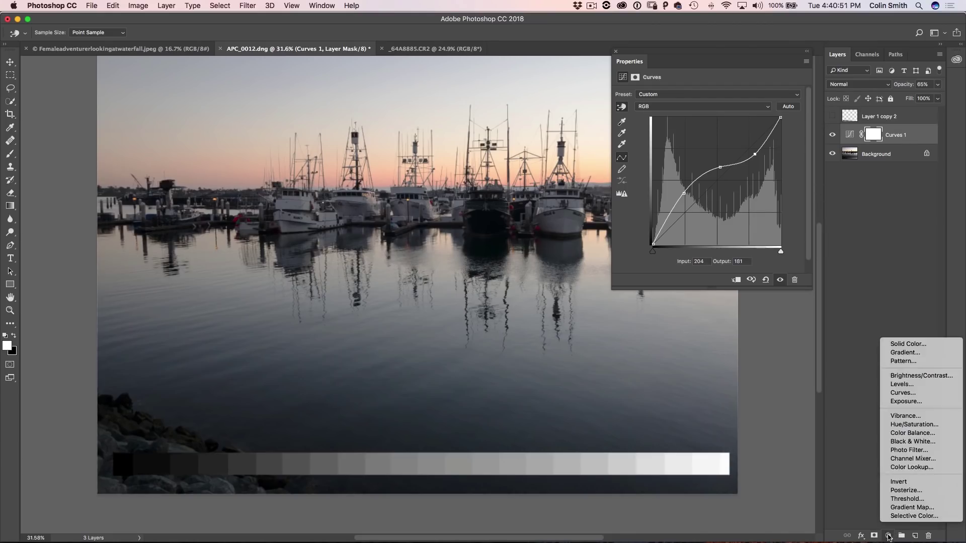
{"action": "left_click", "coordinate": [913, 395]}
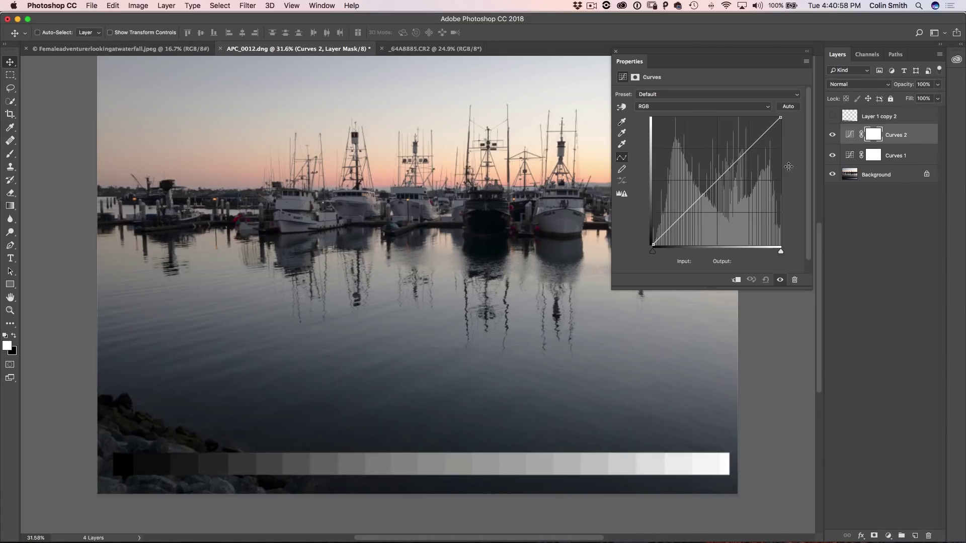
{"action": "left_click", "coordinate": [685, 212]}
{"action": "left_click_drag", "start_coordinate": [686, 213], "coordinate": [686, 215]}
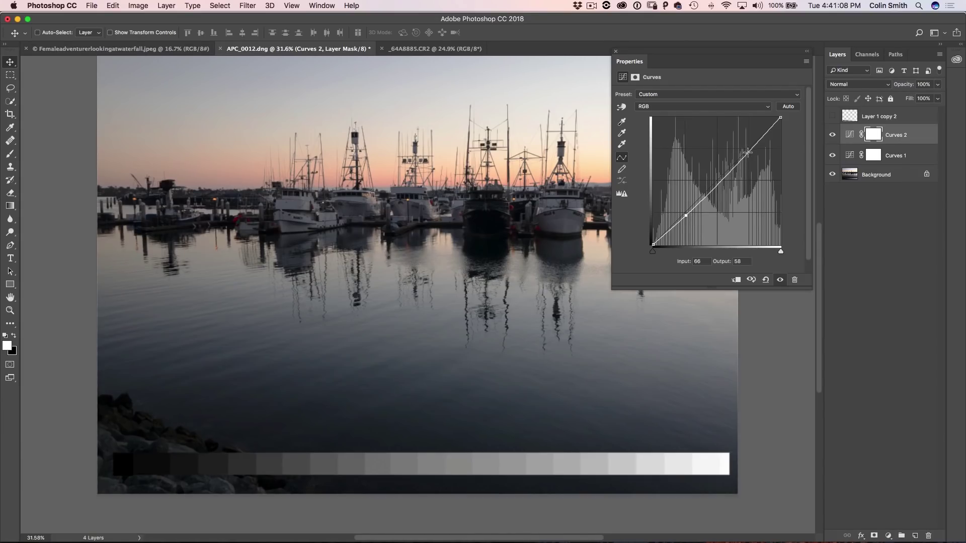
{"action": "left_click_drag", "start_coordinate": [747, 152], "coordinate": [746, 148]}
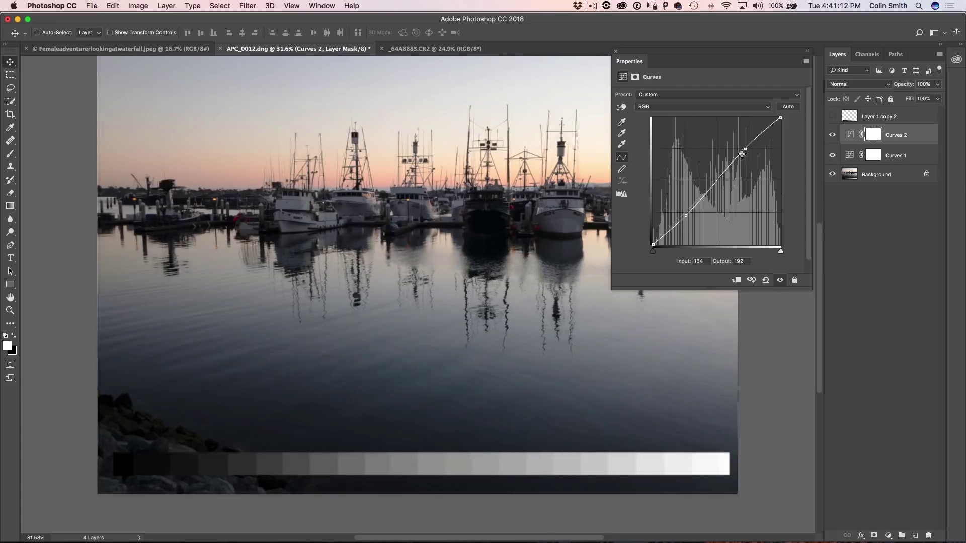
{"action": "left_click_drag", "start_coordinate": [832, 135], "coordinate": [833, 153]}
On the Curves 2 Red channel, anchor the midtones and raise the highlights to output 208 at input 195.
{"action": "left_click", "coordinate": [698, 106]}
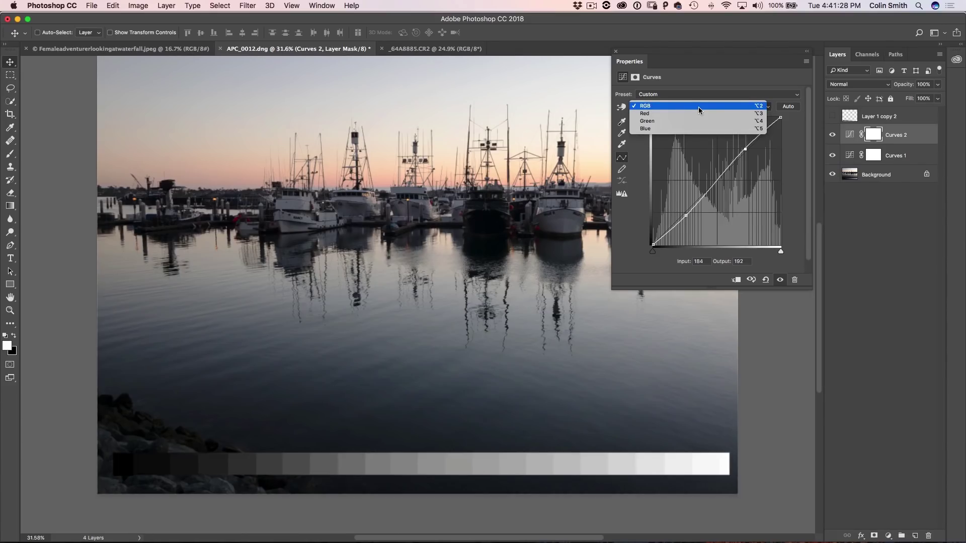
{"action": "left_click", "coordinate": [698, 107]}
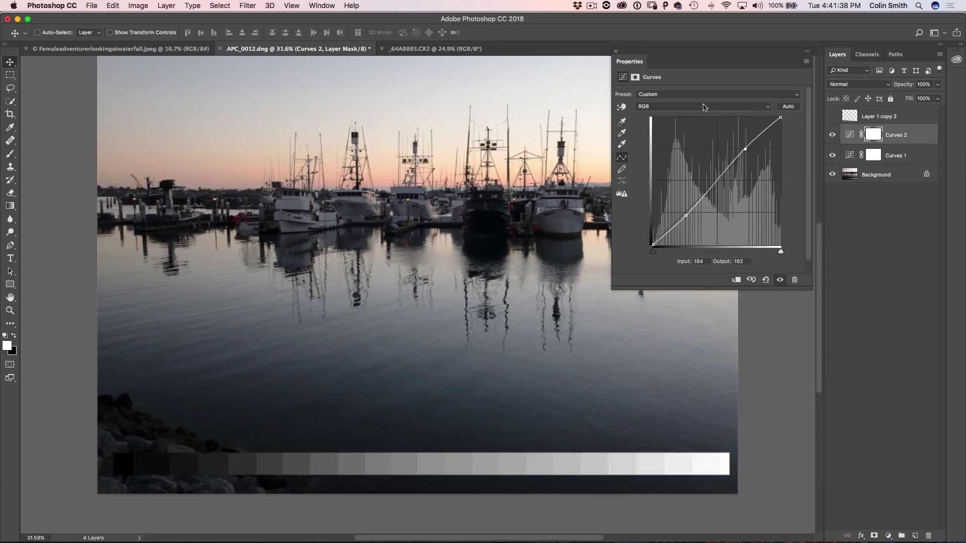
{"action": "left_click", "coordinate": [703, 107]}
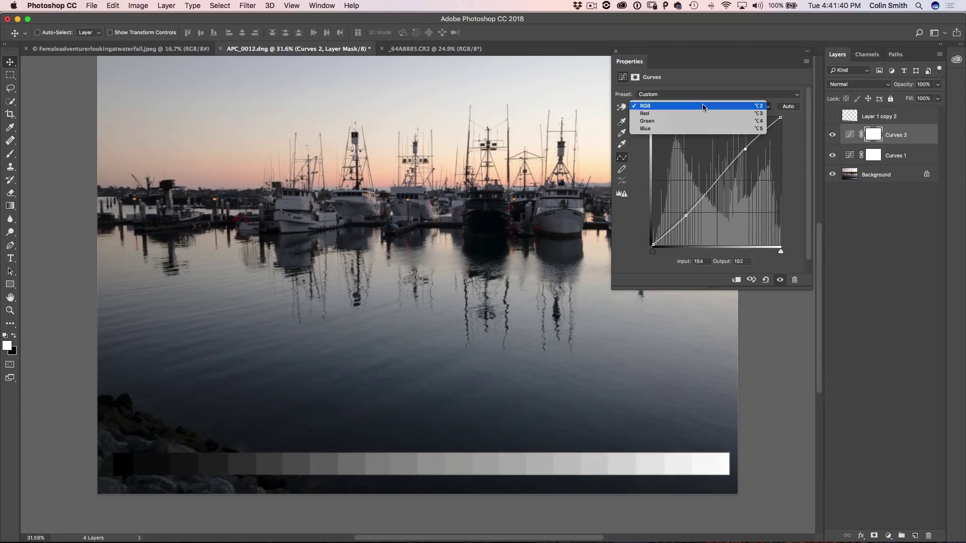
{"action": "left_click", "coordinate": [702, 114]}
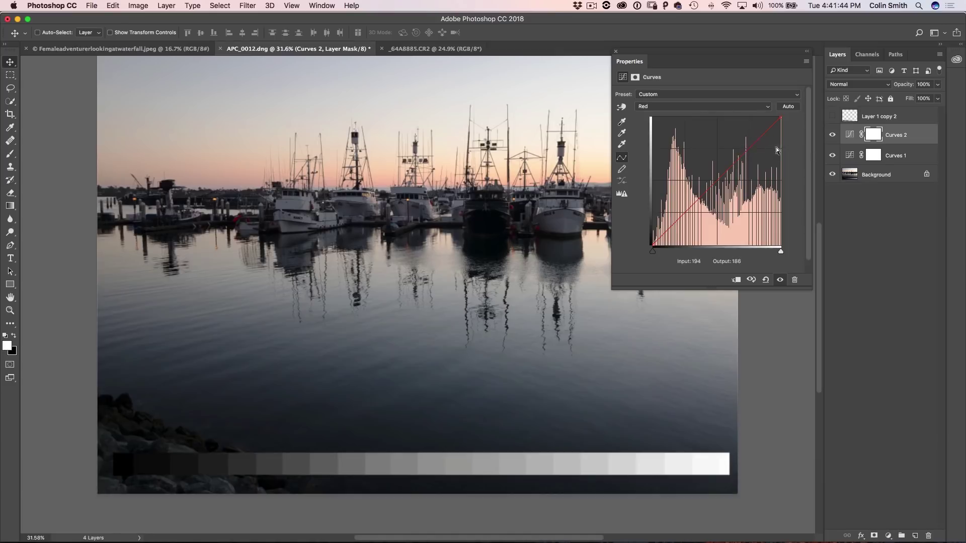
{"action": "left_click_drag", "start_coordinate": [750, 147], "coordinate": [748, 143]}
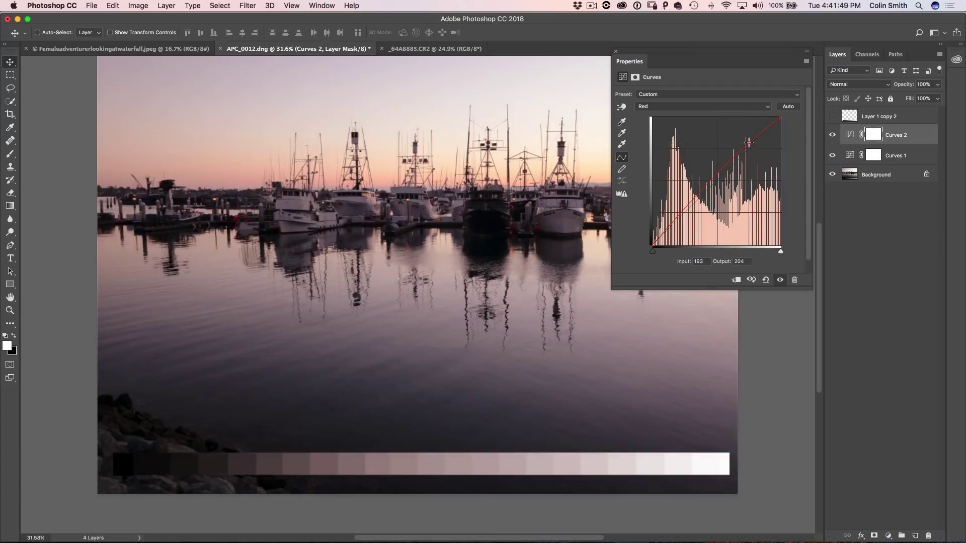
{"action": "left_click", "coordinate": [714, 180]}
{"action": "left_click_drag", "start_coordinate": [749, 143], "coordinate": [750, 140]}
On the Curves 2 Blue channel, lift the shadows slightly, pull the midtones back, and compare the image before and after.
{"action": "left_click", "coordinate": [671, 107]}
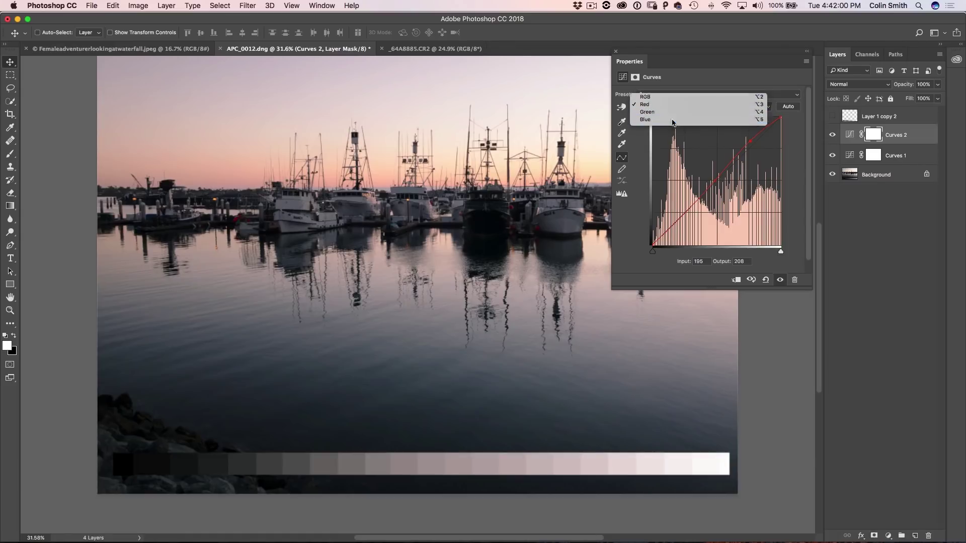
{"action": "left_click", "coordinate": [672, 120]}
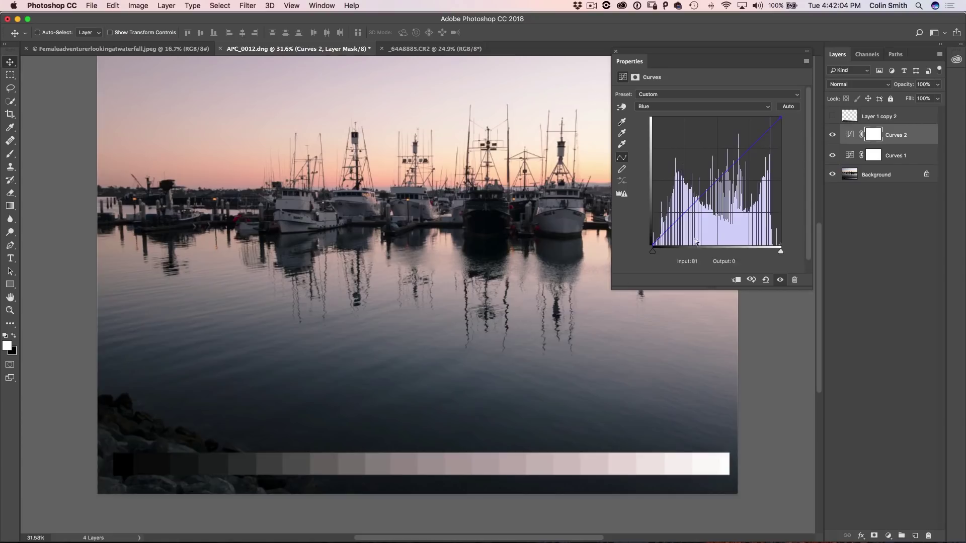
{"action": "left_click", "coordinate": [681, 215]}
{"action": "left_click_drag", "start_coordinate": [681, 216], "coordinate": [679, 214]}
{"action": "left_click_drag", "start_coordinate": [716, 175], "coordinate": [717, 178]}
{"action": "mouse_move", "coordinate": [832, 135]}
{"action": "left_mouse_down"}
{"action": "mouse_move", "coordinate": [833, 157]}
{"action": "mouse_move", "coordinate": [832, 135]}
{"action": "left_mouse_up"}
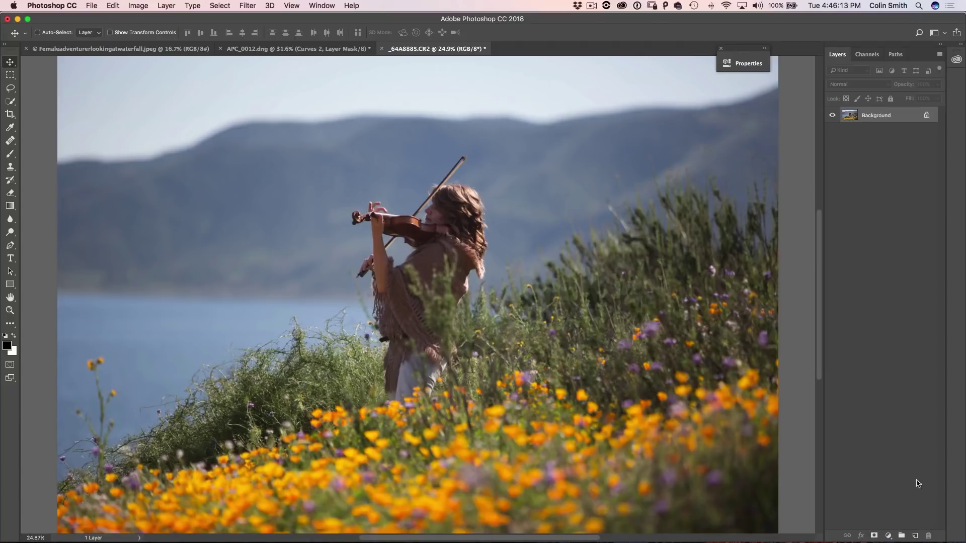
Add a Curves adjustment layer to the violinist photo with an RGB S-curve, mapping input 67 to 53 and input 172 to 177.
{"action": "left_click", "coordinate": [888, 536]}
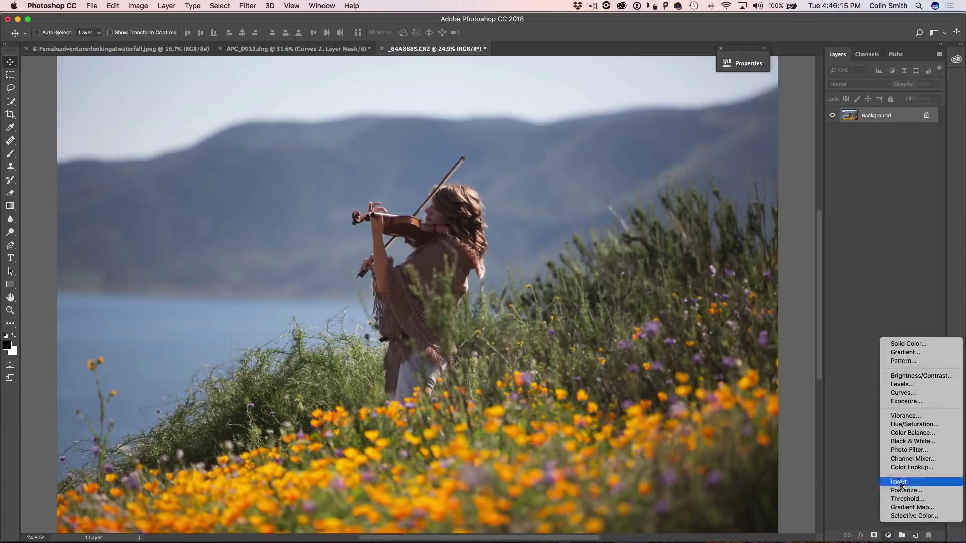
{"action": "left_click", "coordinate": [898, 393]}
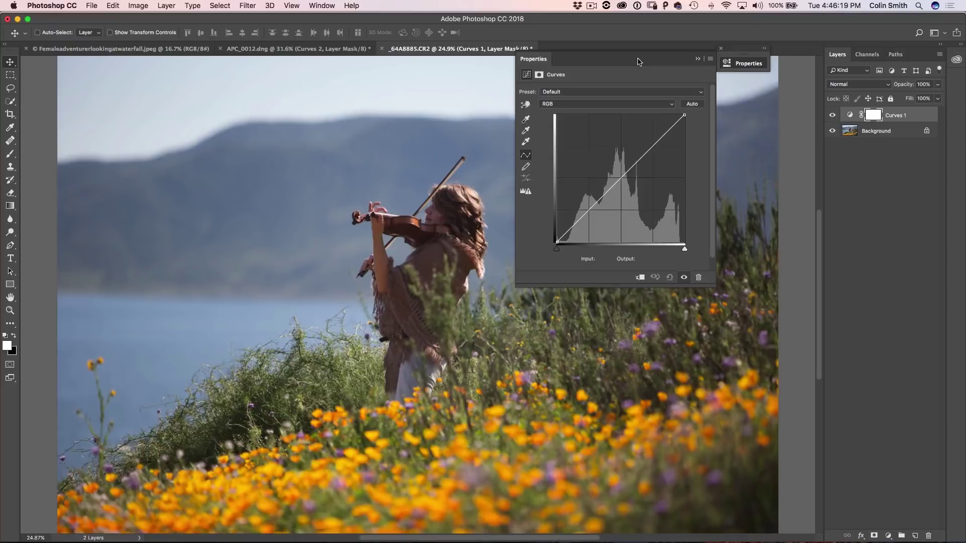
{"action": "left_click_drag", "start_coordinate": [590, 211], "coordinate": [589, 215]}
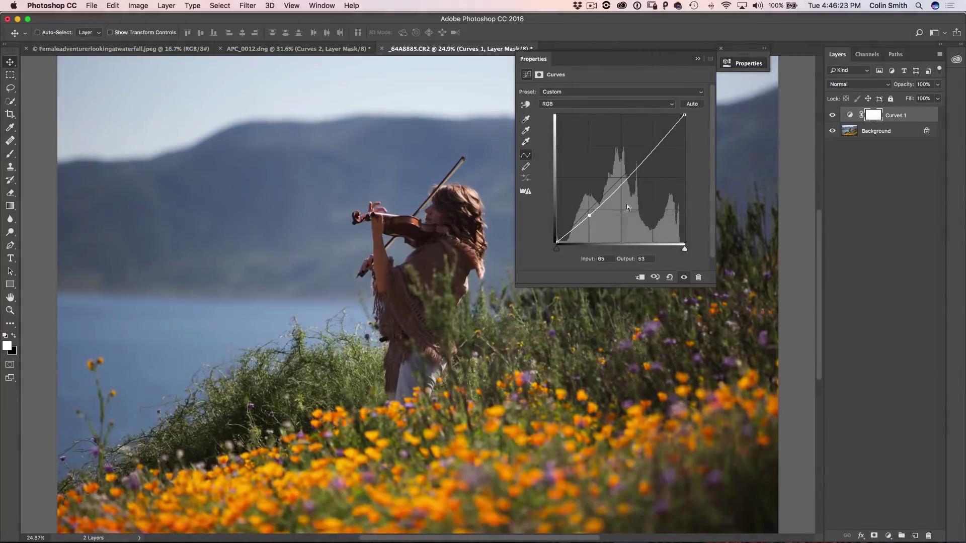
{"action": "left_click_drag", "start_coordinate": [646, 161], "coordinate": [643, 153]}
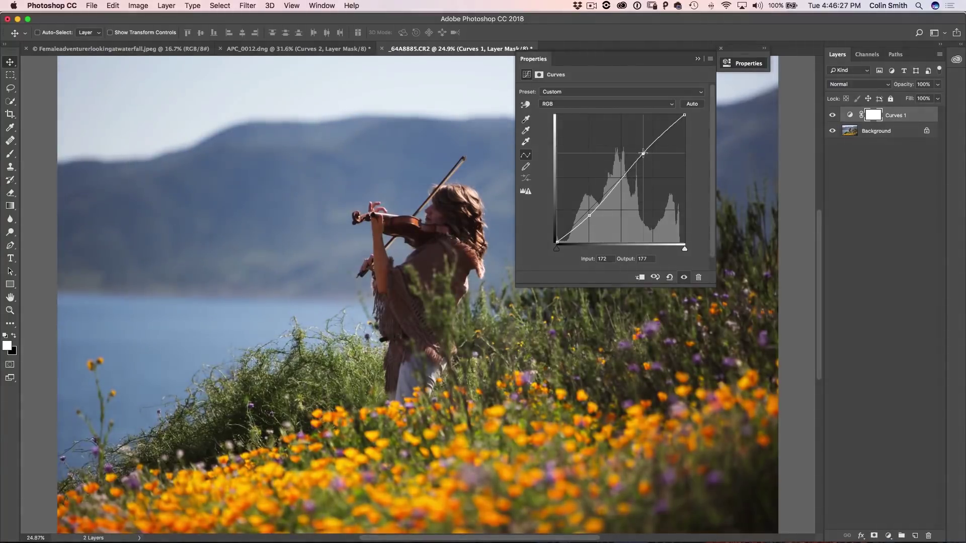
{"action": "left_click", "coordinate": [591, 215]}
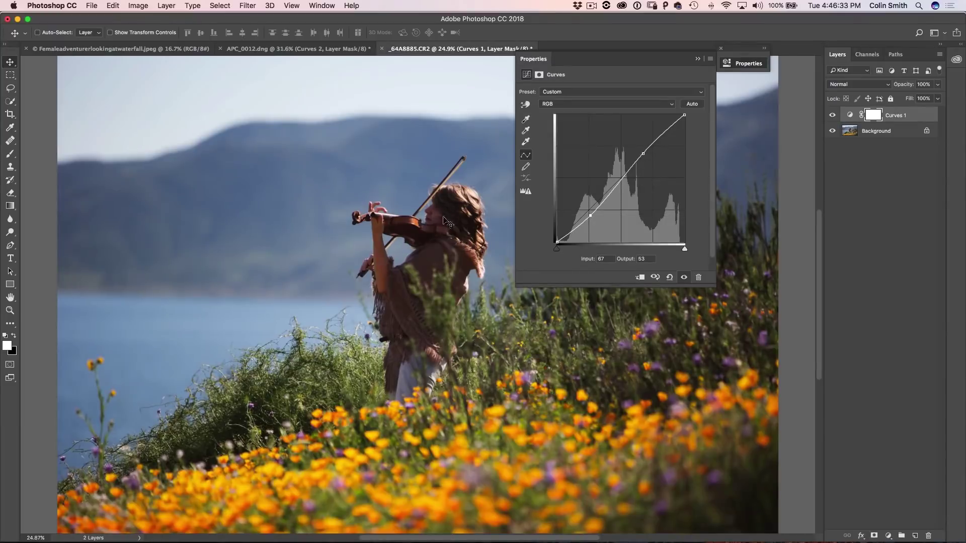
Refine the RGB curve with the on-image adjustment tool, mapping input 34 to 19 and input 63 to 57, and anchor the midtones.
{"action": "left_click", "coordinate": [525, 105]}
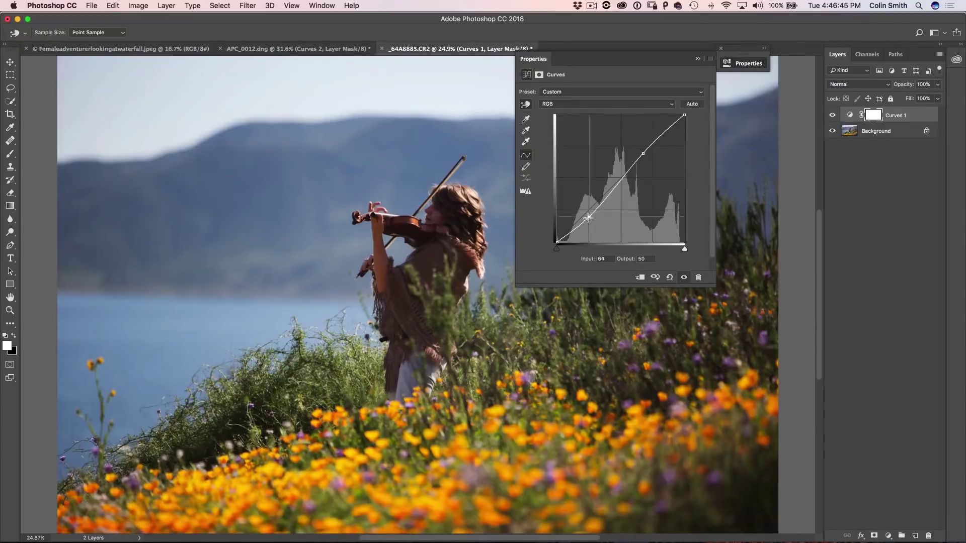
{"action": "left_click_drag", "start_coordinate": [576, 225], "coordinate": [579, 227]}
{"action": "left_click", "coordinate": [588, 213]}
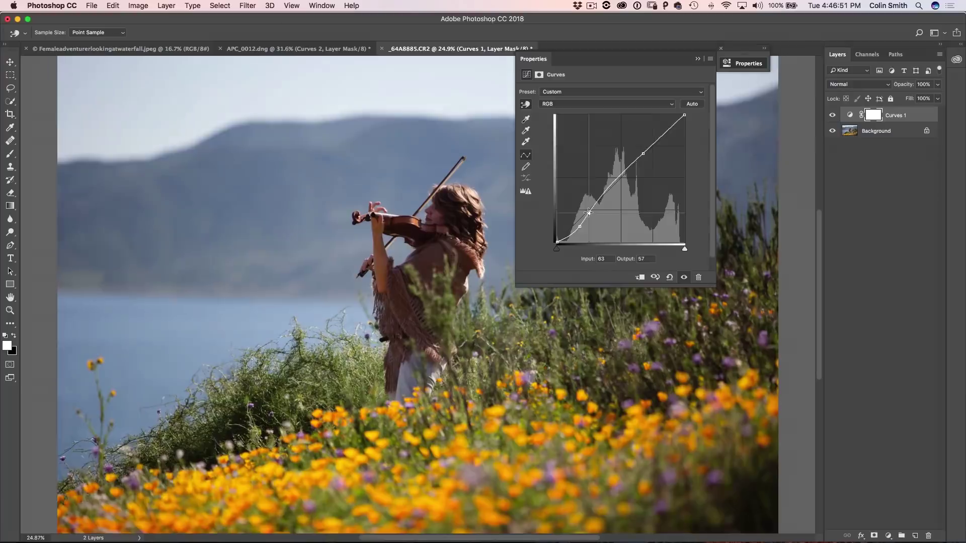
{"action": "left_click", "coordinate": [614, 183]}
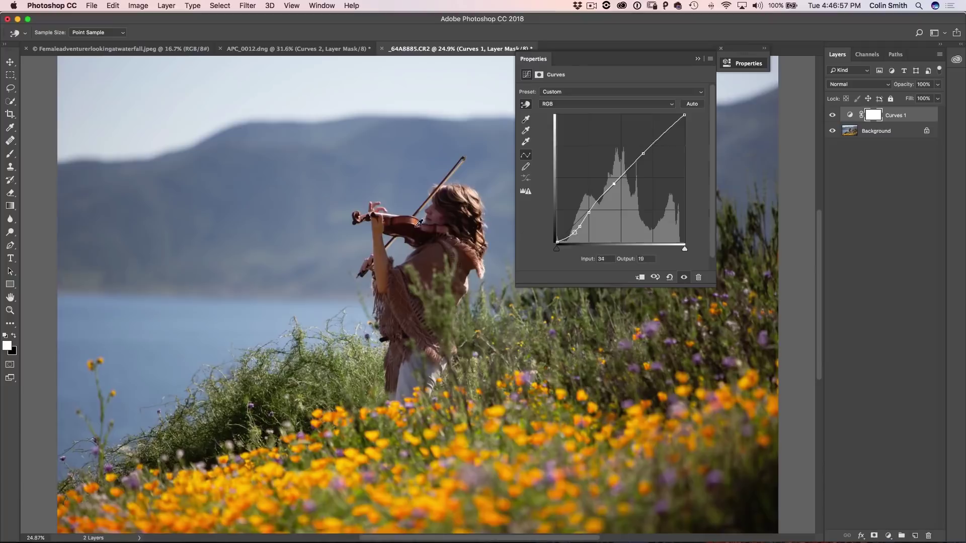
Compare the violinist photo with and without the Curves 1 adjustment, and collapse its properties.
{"action": "left_click", "coordinate": [684, 278]}
{"action": "left_click", "coordinate": [684, 278]}
{"action": "left_click", "coordinate": [684, 278]}
{"action": "left_click", "coordinate": [684, 277]}
{"action": "left_click", "coordinate": [697, 59]}
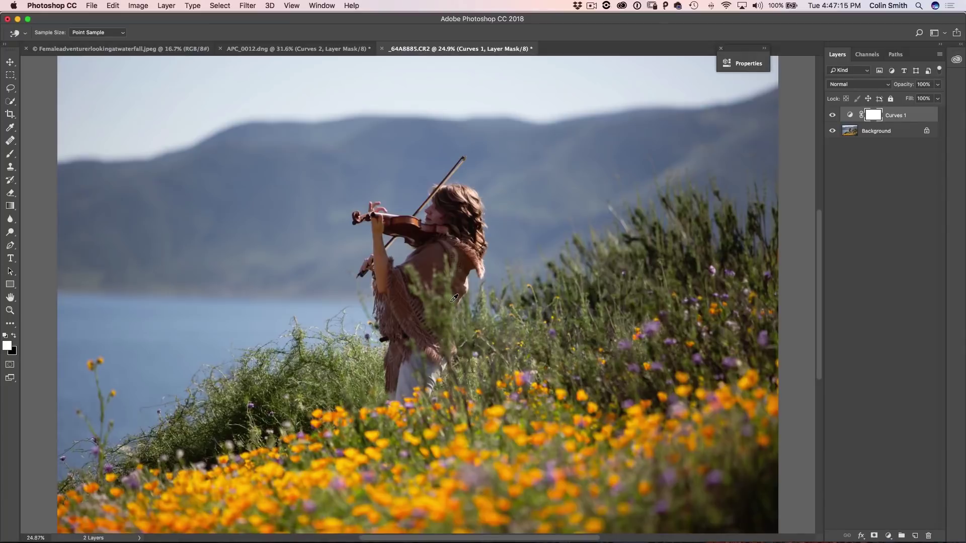
Add a second Curves adjustment layer and sample a spot beside the violinist to place points on the Red, Green and Blue curves.
{"action": "left_click", "coordinate": [889, 536]}
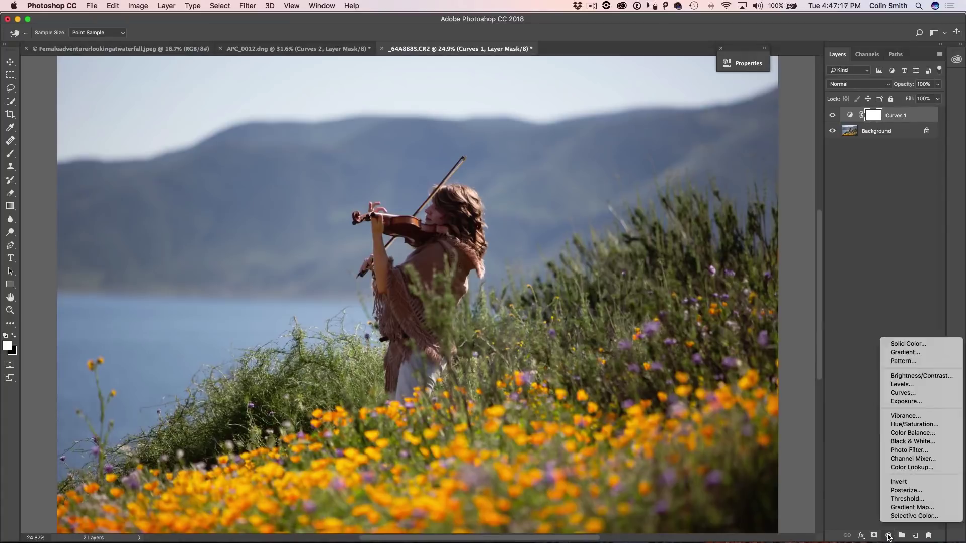
{"action": "left_click", "coordinate": [899, 398]}
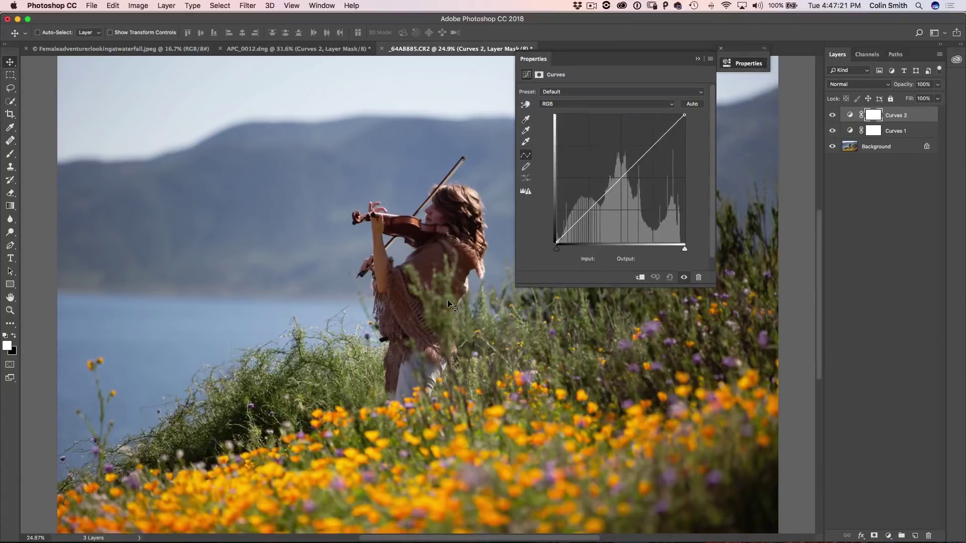
{"action": "left_click", "coordinate": [525, 104]}
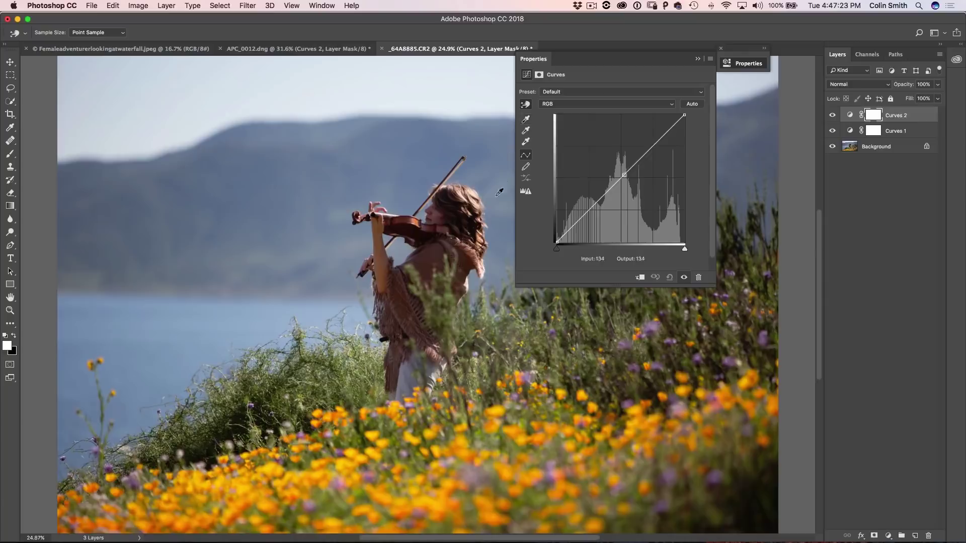
{"action": "left_click", "coordinate": [472, 306]}
Lower the sampled midtone point on the Blue curve and raise the Green curve to output 126 at input 121.
{"action": "left_click", "coordinate": [580, 105]}
{"action": "left_click", "coordinate": [580, 111]}
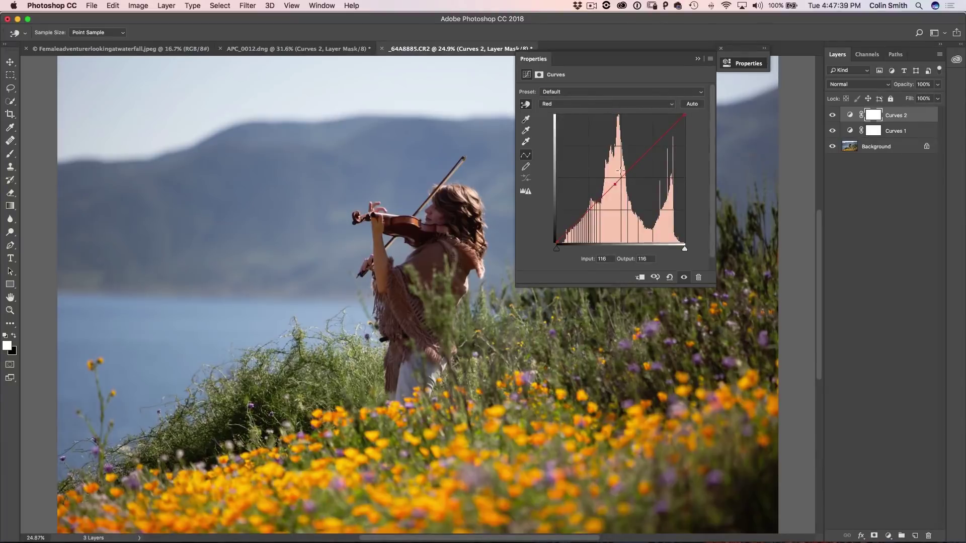
{"action": "left_click", "coordinate": [598, 104]}
{"action": "left_click", "coordinate": [599, 112]}
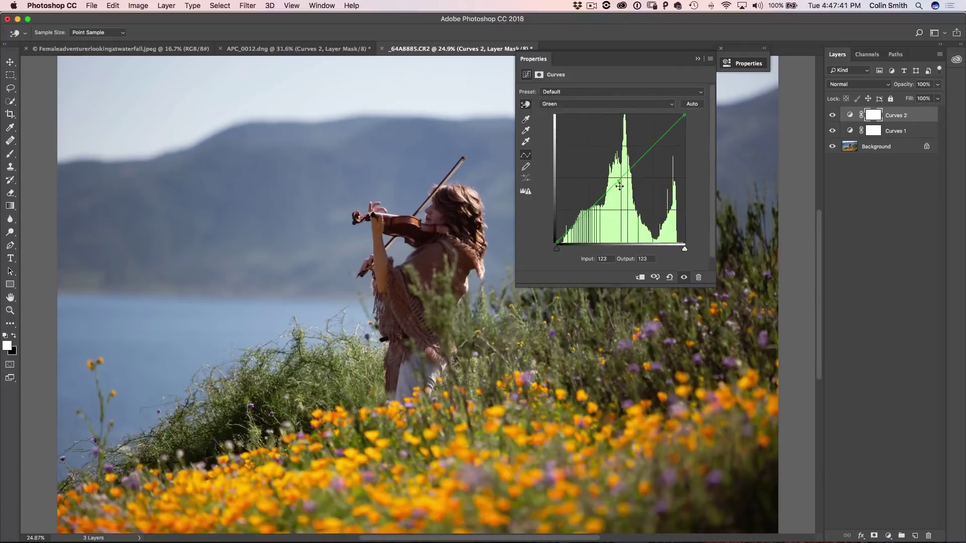
{"action": "left_click", "coordinate": [589, 104]}
{"action": "left_click", "coordinate": [590, 112]}
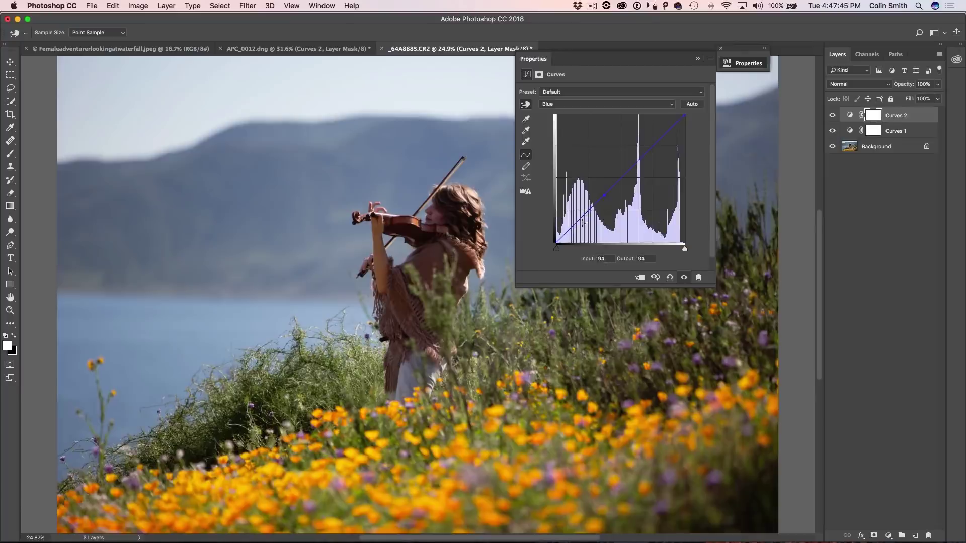
{"action": "left_click_drag", "start_coordinate": [605, 195], "coordinate": [604, 200]}
{"action": "left_click", "coordinate": [573, 104]}
{"action": "left_click", "coordinate": [574, 95]}
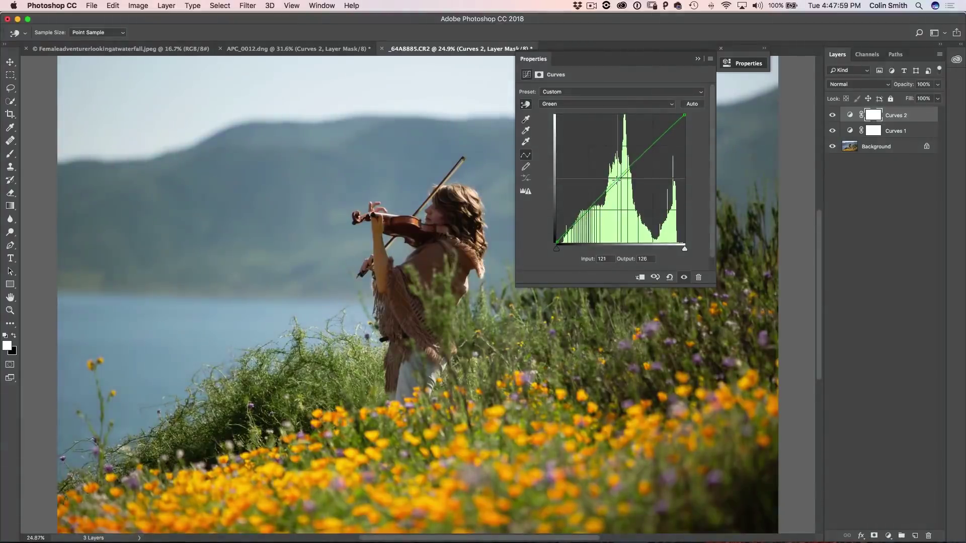
On the Red curve, lower the midtones slightly and raise the highlights to output 199 at input 191.
{"action": "left_click", "coordinate": [594, 104]}
{"action": "left_click", "coordinate": [593, 96]}
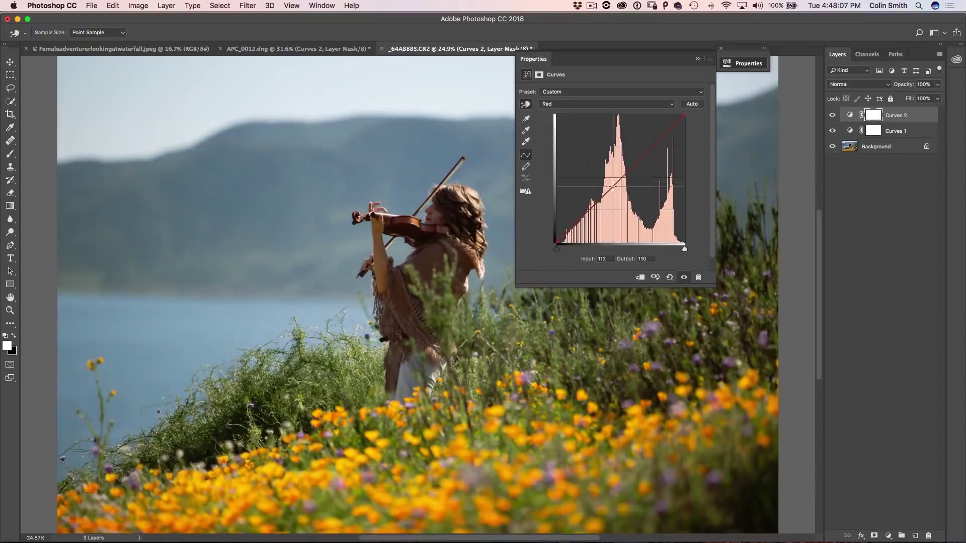
{"action": "left_click_drag", "start_coordinate": [614, 185], "coordinate": [614, 186]}
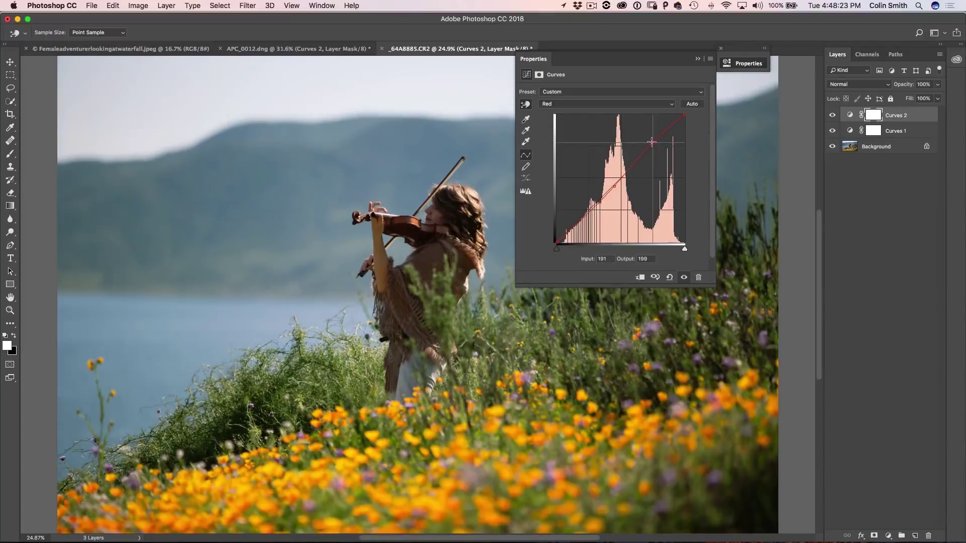
{"action": "left_click", "coordinate": [652, 143]}
{"action": "left_click", "coordinate": [698, 59]}
Hide the Curves 1 layer and compare the photo with and without the Curves 2 colour adjustment.
{"action": "left_click", "coordinate": [832, 117]}
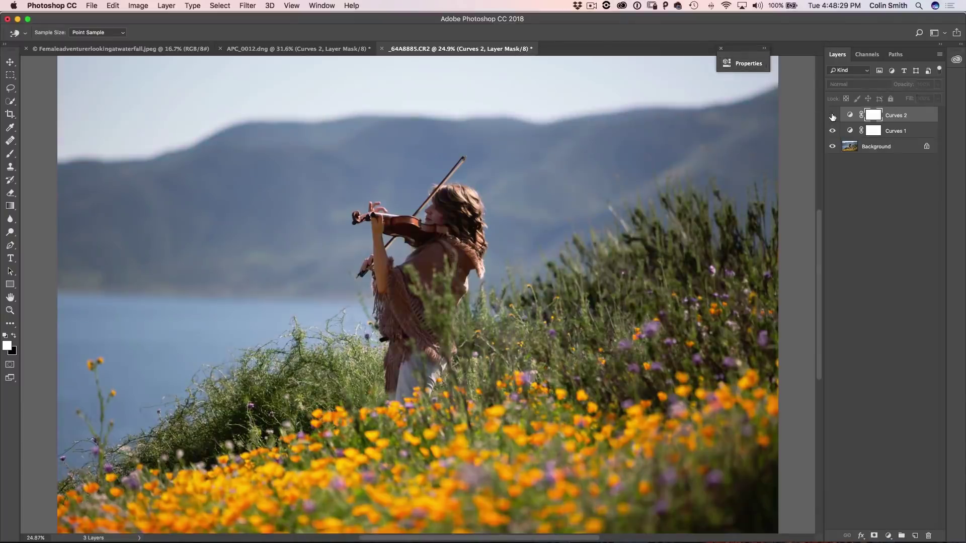
{"action": "left_click", "coordinate": [832, 117]}
{"action": "left_click", "coordinate": [832, 132]}
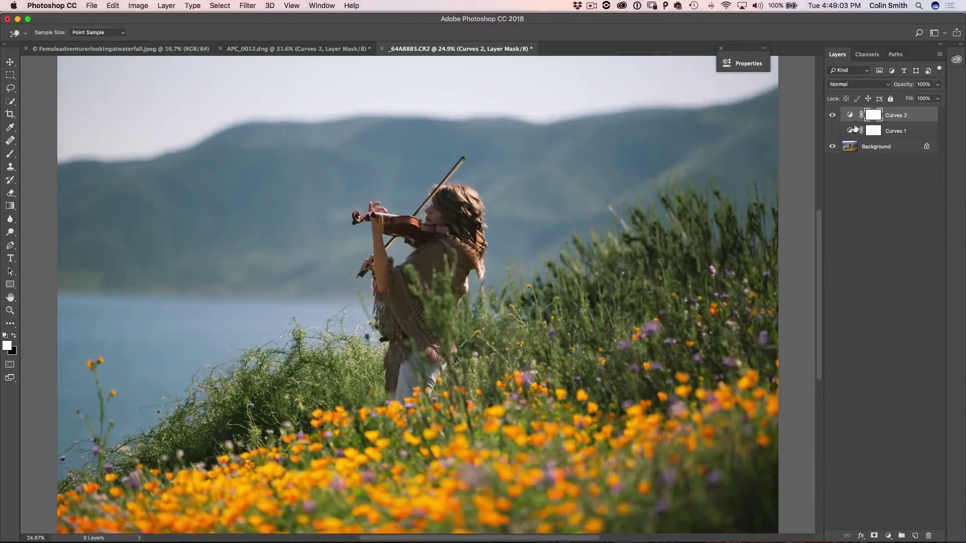
{"action": "left_click", "coordinate": [832, 115]}
{"action": "left_click", "coordinate": [832, 116]}
{"action": "left_click", "coordinate": [833, 115]}
{"action": "left_click", "coordinate": [832, 115]}
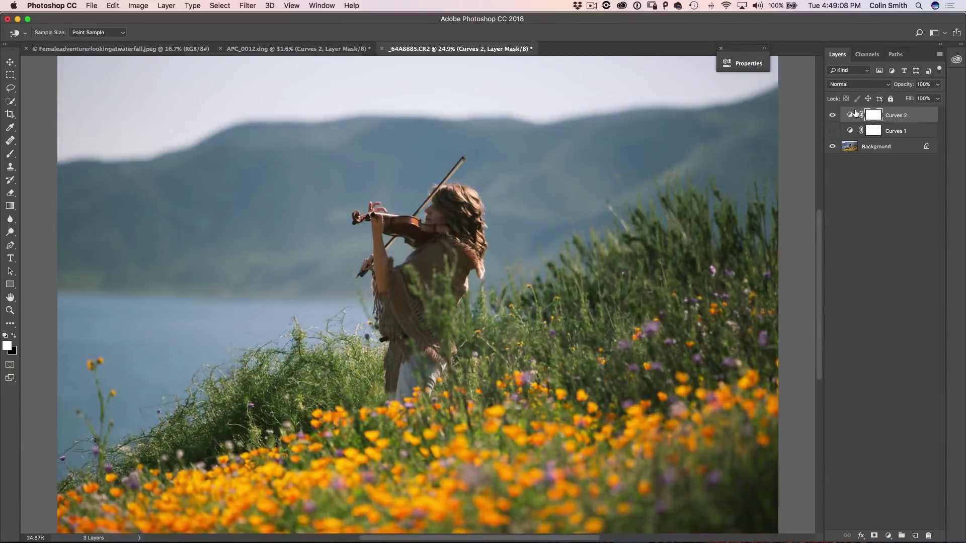
Set the Curves 2 layer's blending mode to Color, compare its effect, and show the Curves 1 layer again.
{"action": "left_click", "coordinate": [852, 86]}
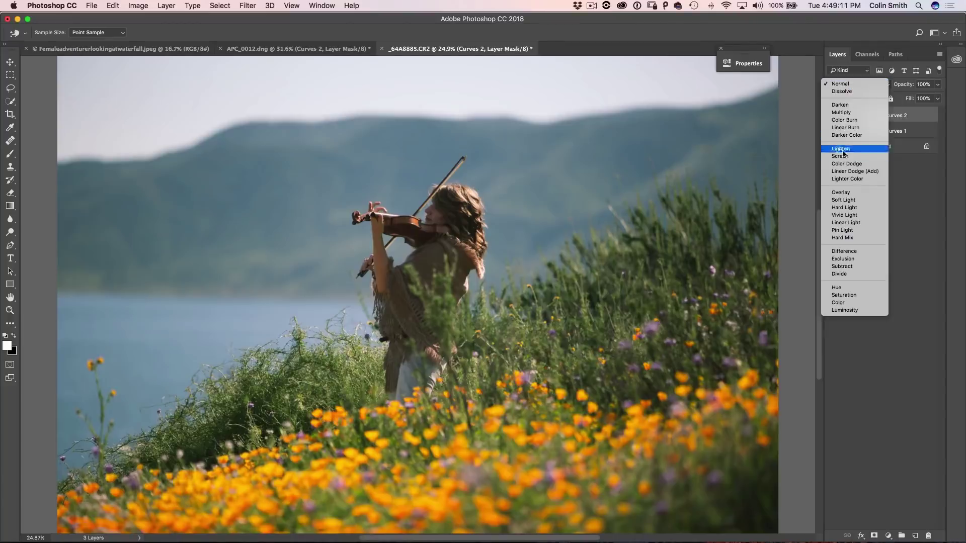
{"action": "left_click", "coordinate": [867, 304]}
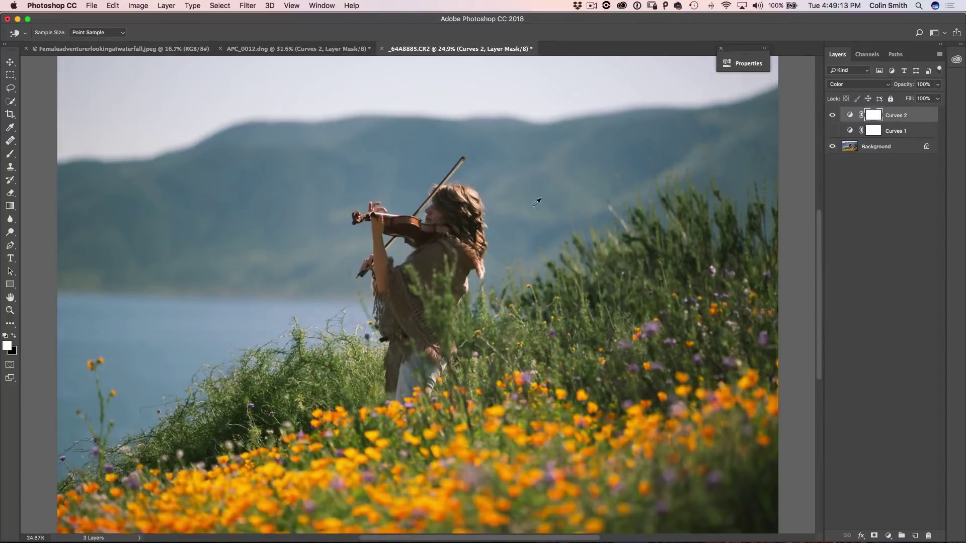
{"action": "left_click", "coordinate": [832, 116]}
{"action": "left_click", "coordinate": [832, 116]}
{"action": "left_click", "coordinate": [832, 116]}
{"action": "left_click", "coordinate": [832, 115]}
{"action": "left_click", "coordinate": [833, 131]}
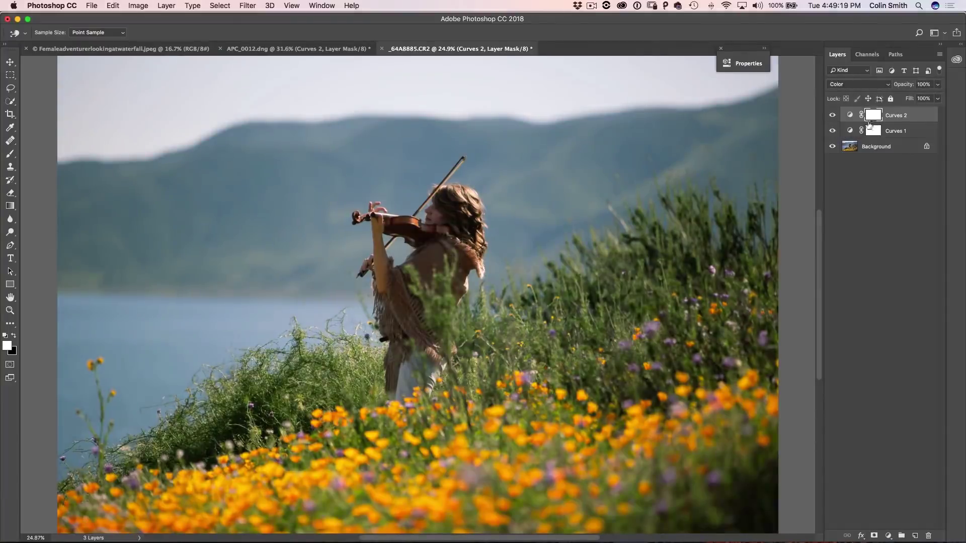